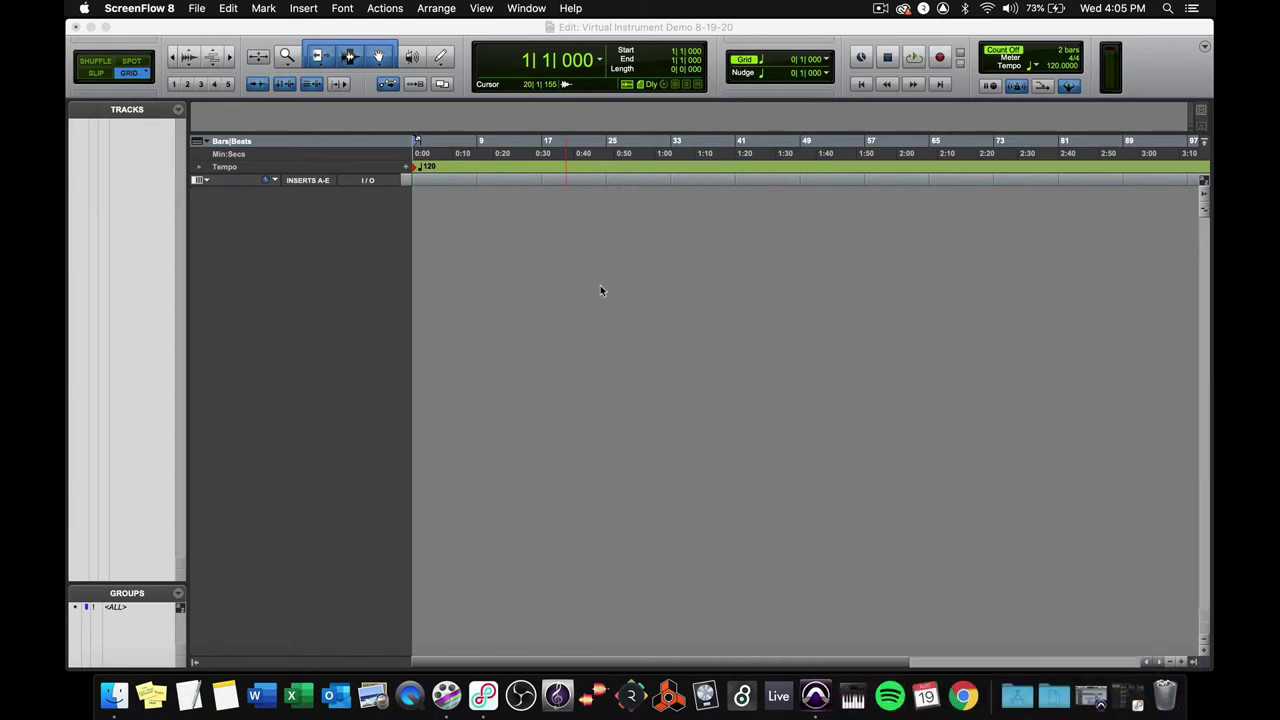
- Bring the Pro Tools session window to the front and open the Track menu
left_click(393, 144)
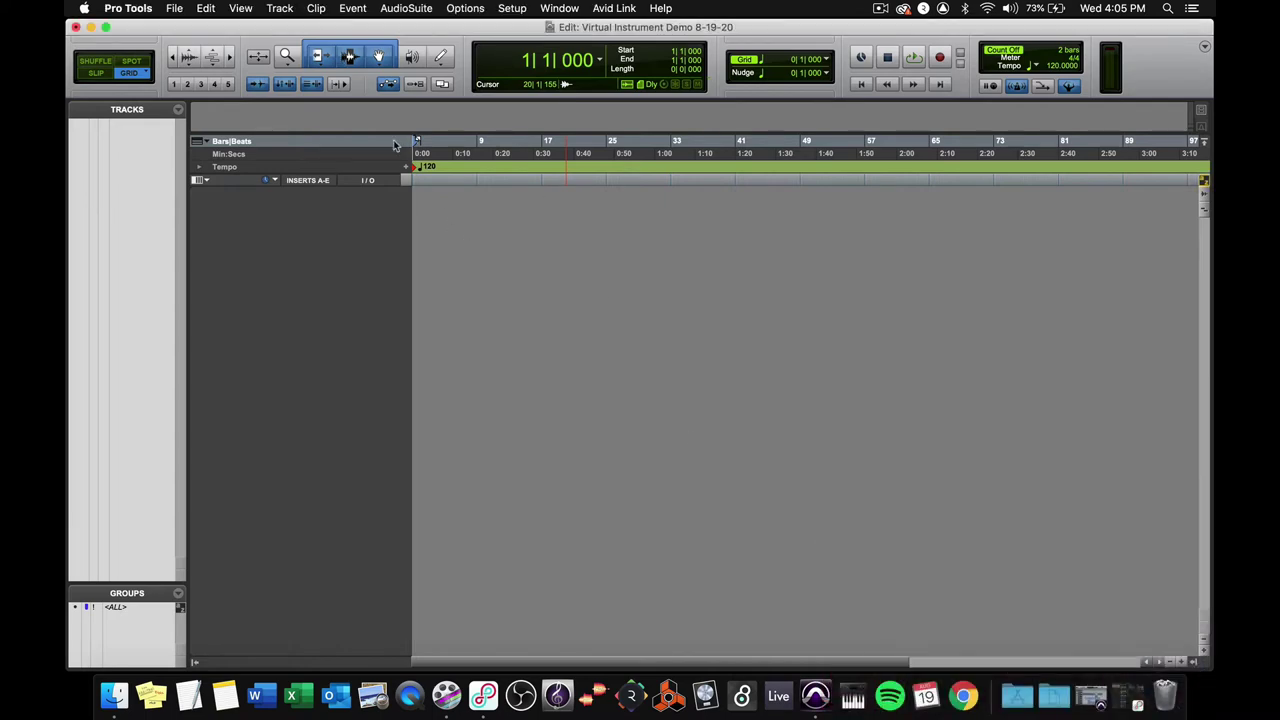
left_click(283, 13)
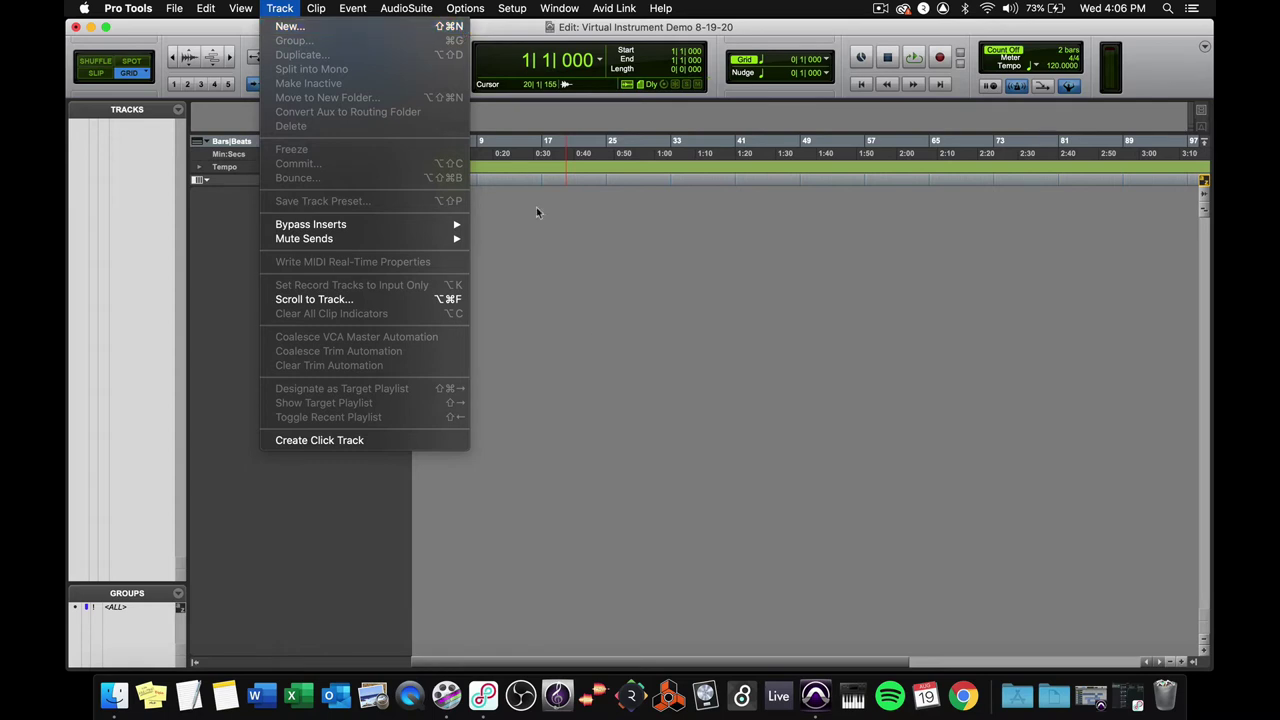
- Open the New Tracks dialog with Shift+Cmd+N and keep the format set to Mono
left_click(598, 344)
key("super+shift+n")
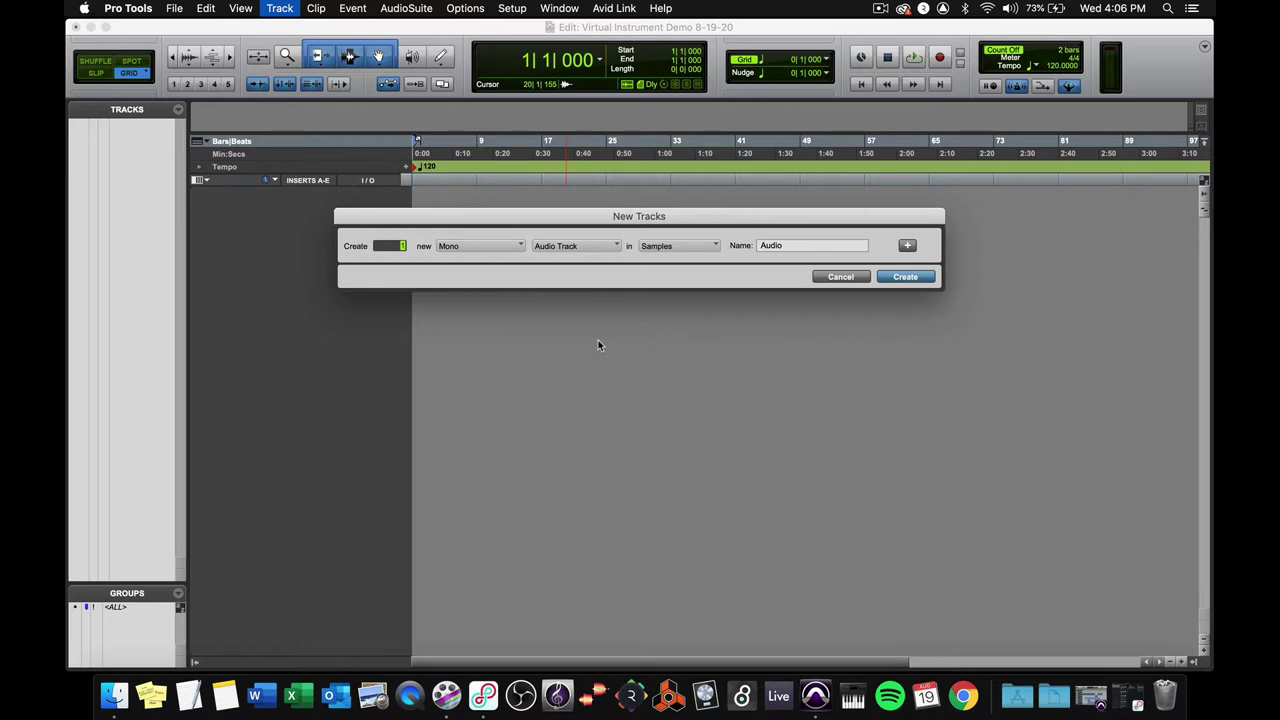
left_click(513, 247)
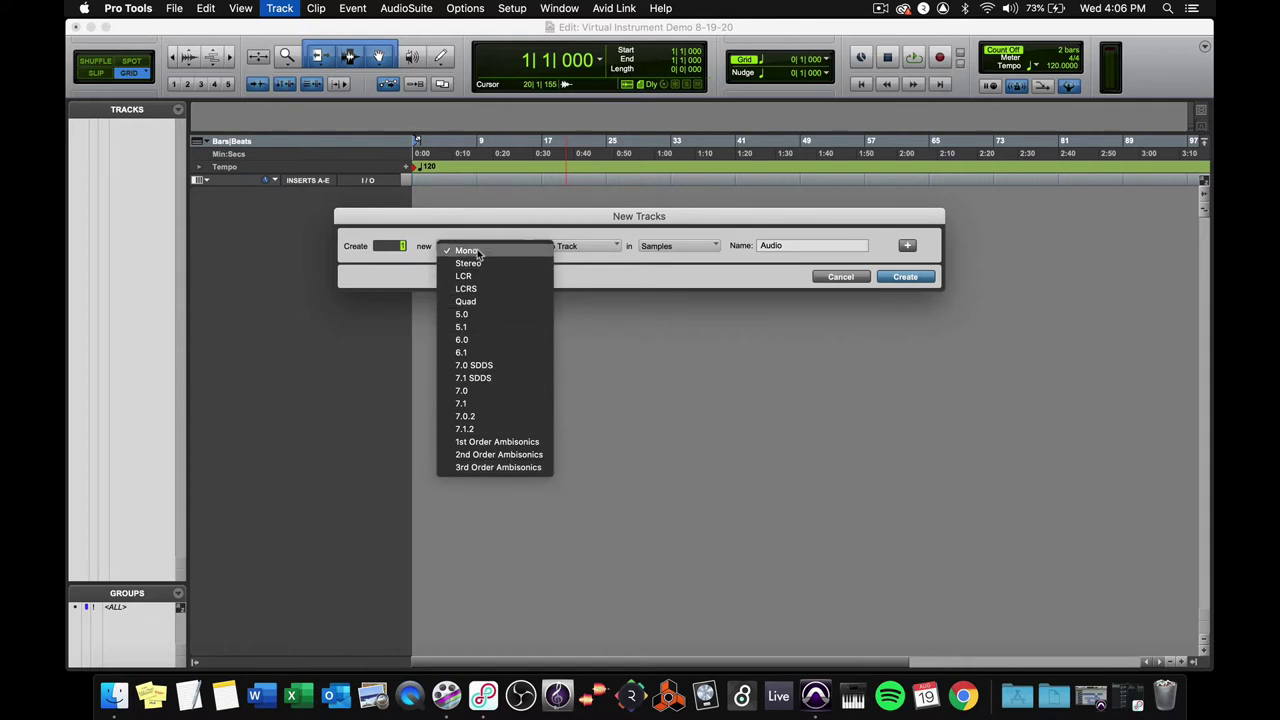
left_click(479, 254)
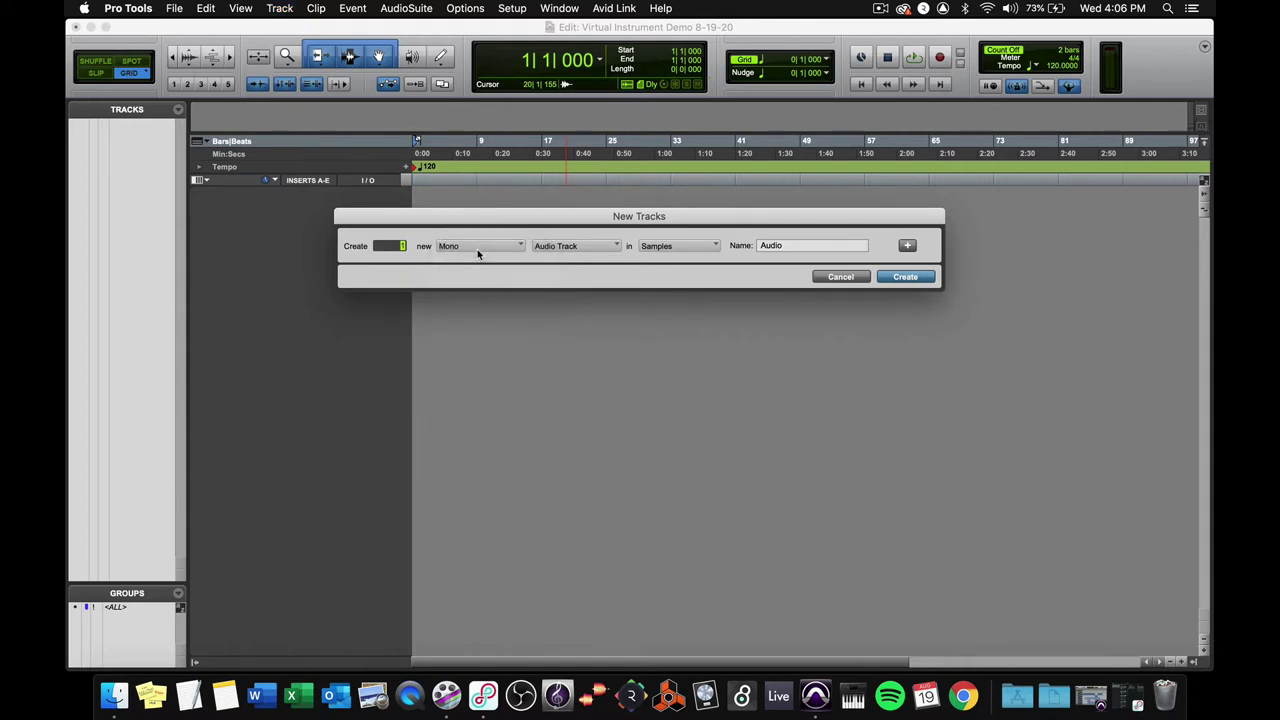
- Create one mono Instrument Track in Ticks named 'Organ'
left_click(567, 247)
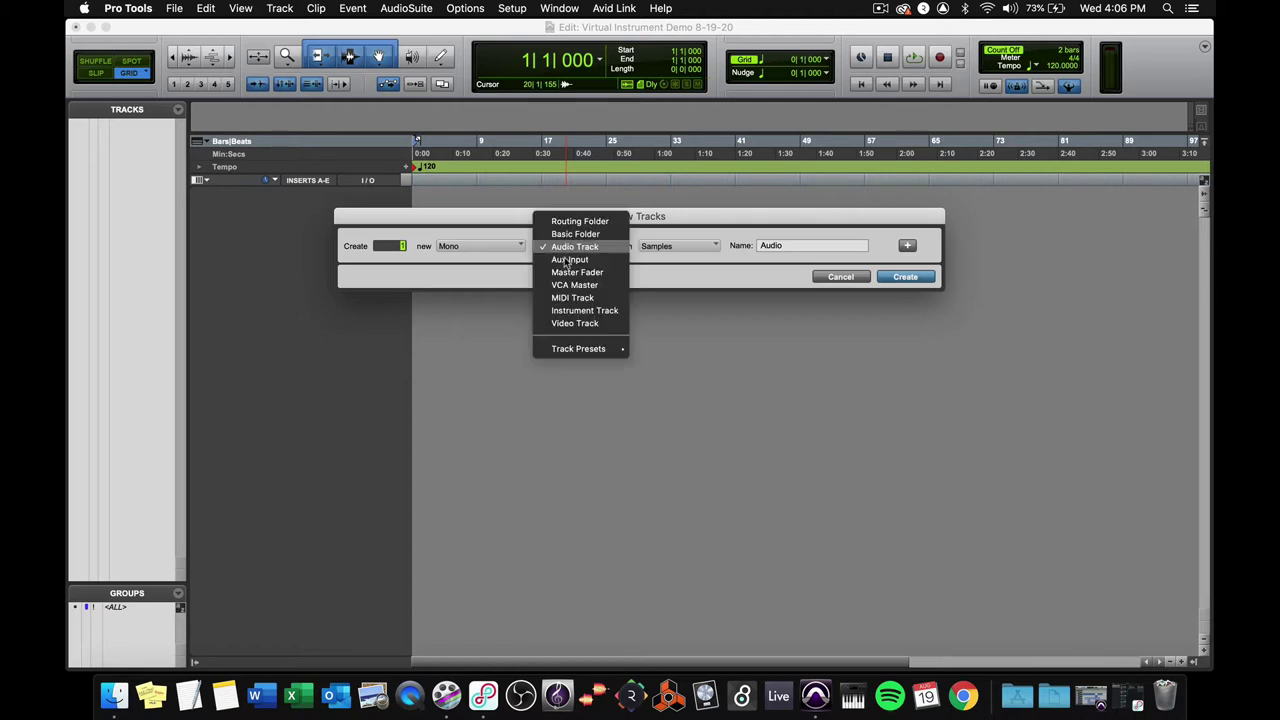
left_click(607, 313)
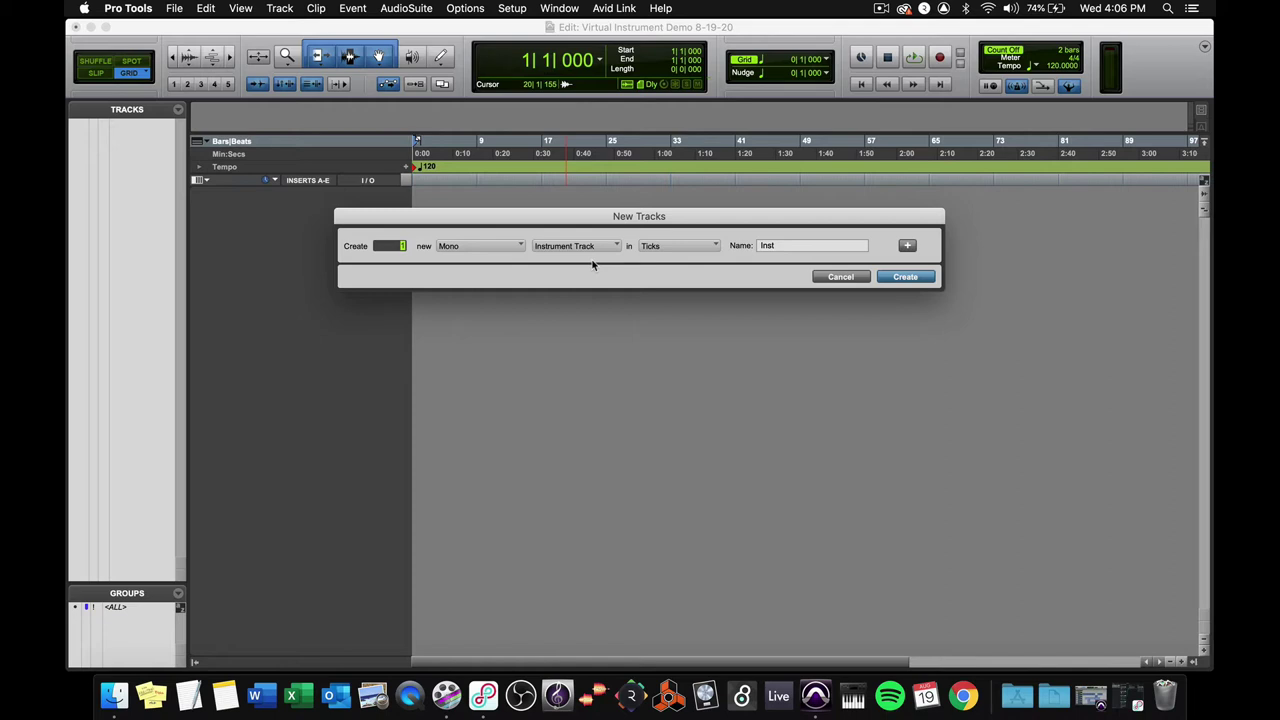
left_click(692, 248)
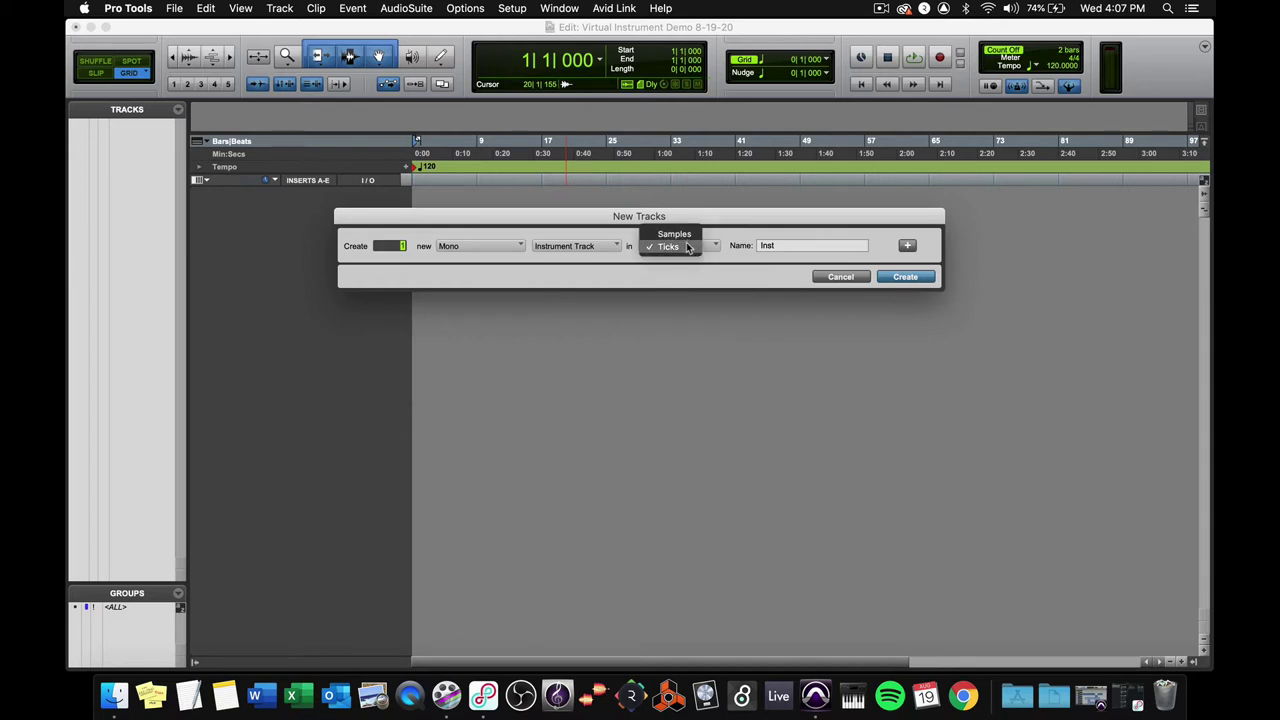
left_click(688, 247)
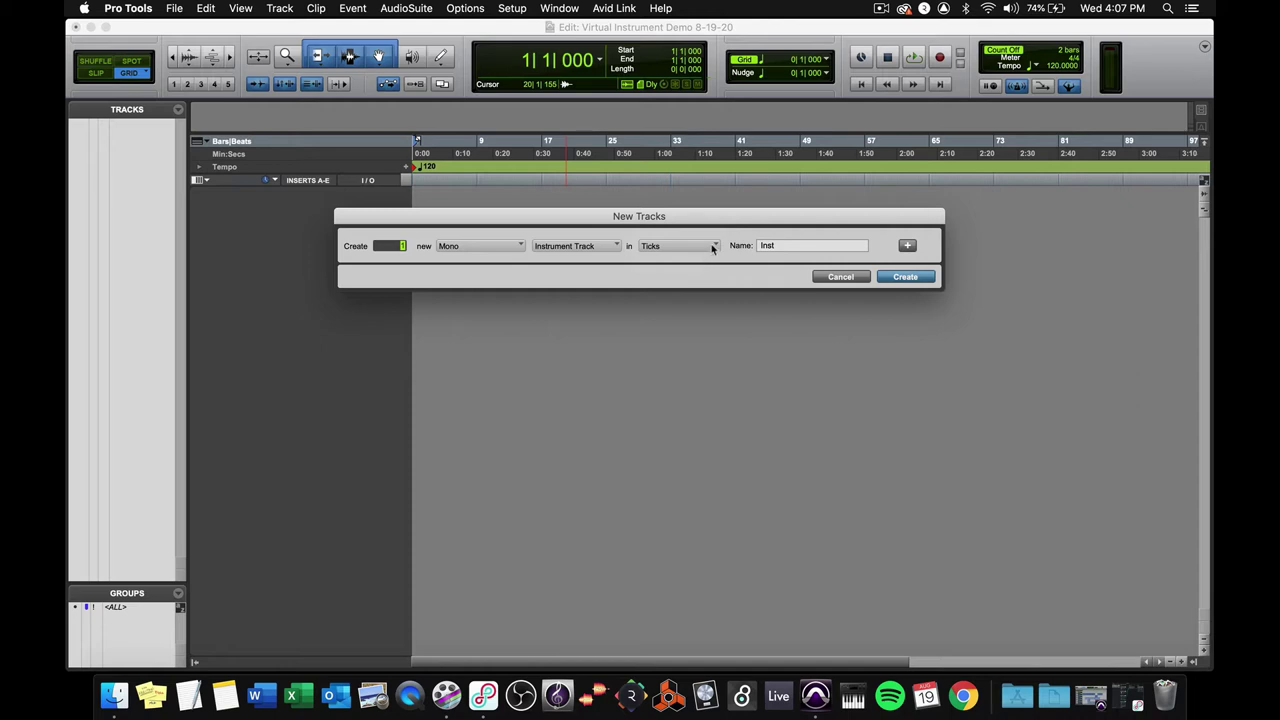
double_click(785, 244)
type("Organ")
left_click(925, 277)
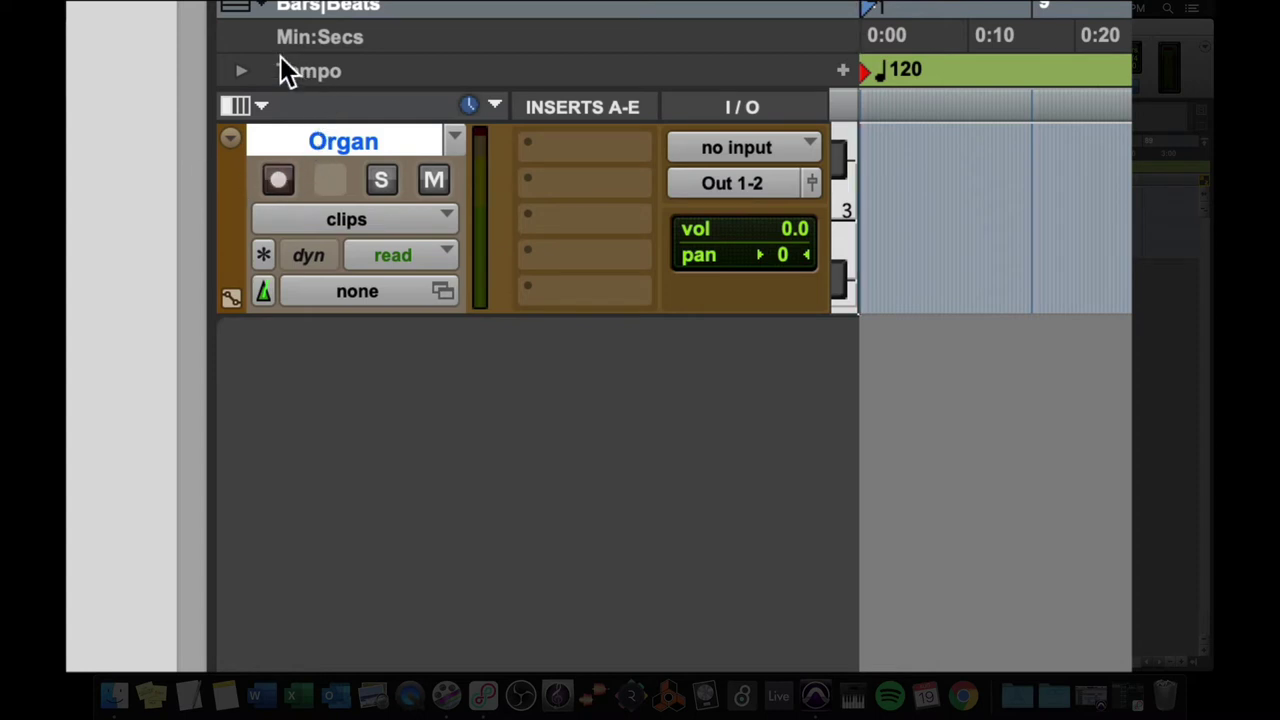
- Show the Instrument column in the Edit window view, keeping Inserts A-E visible
left_click(256, 104)
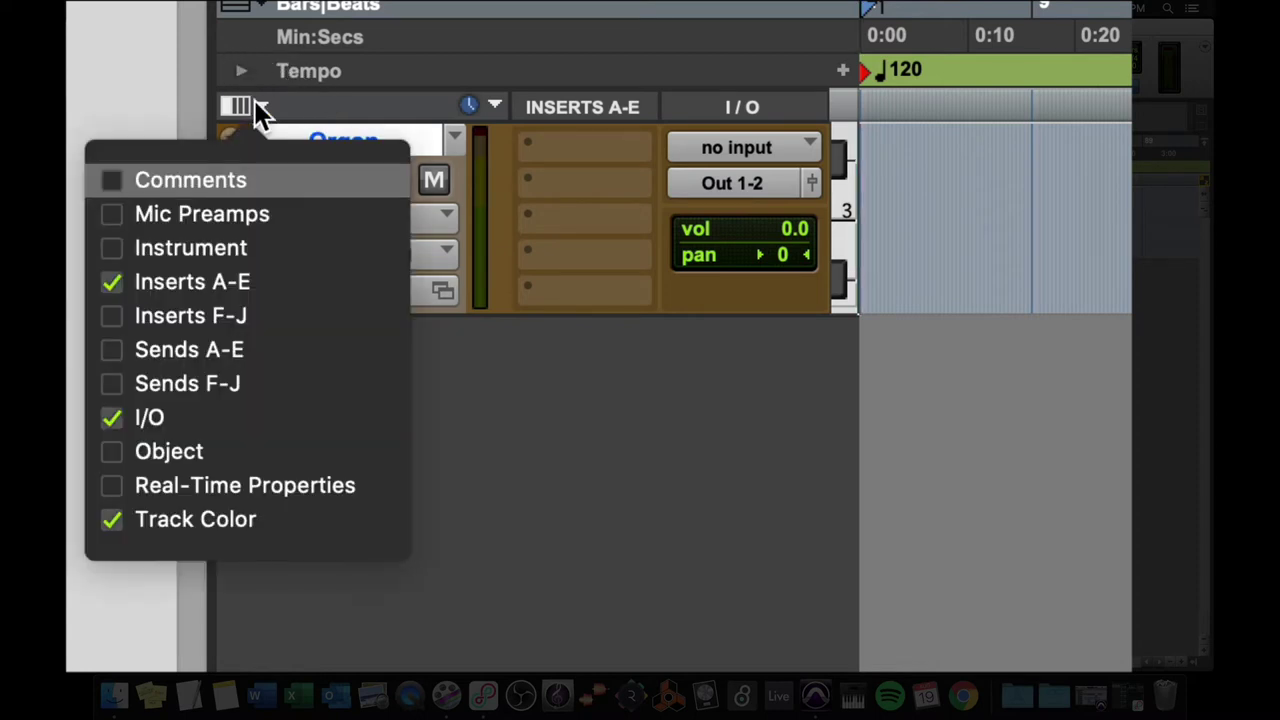
left_click(109, 282)
left_click(109, 282)
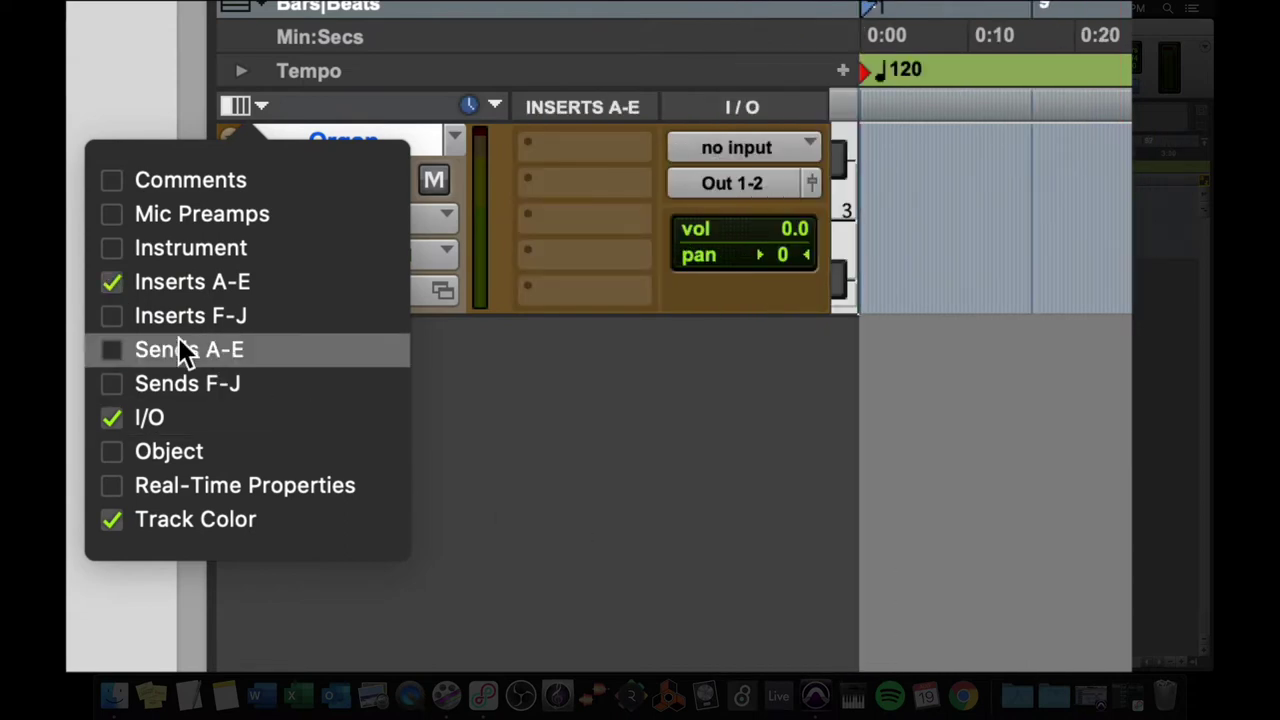
left_click(113, 248)
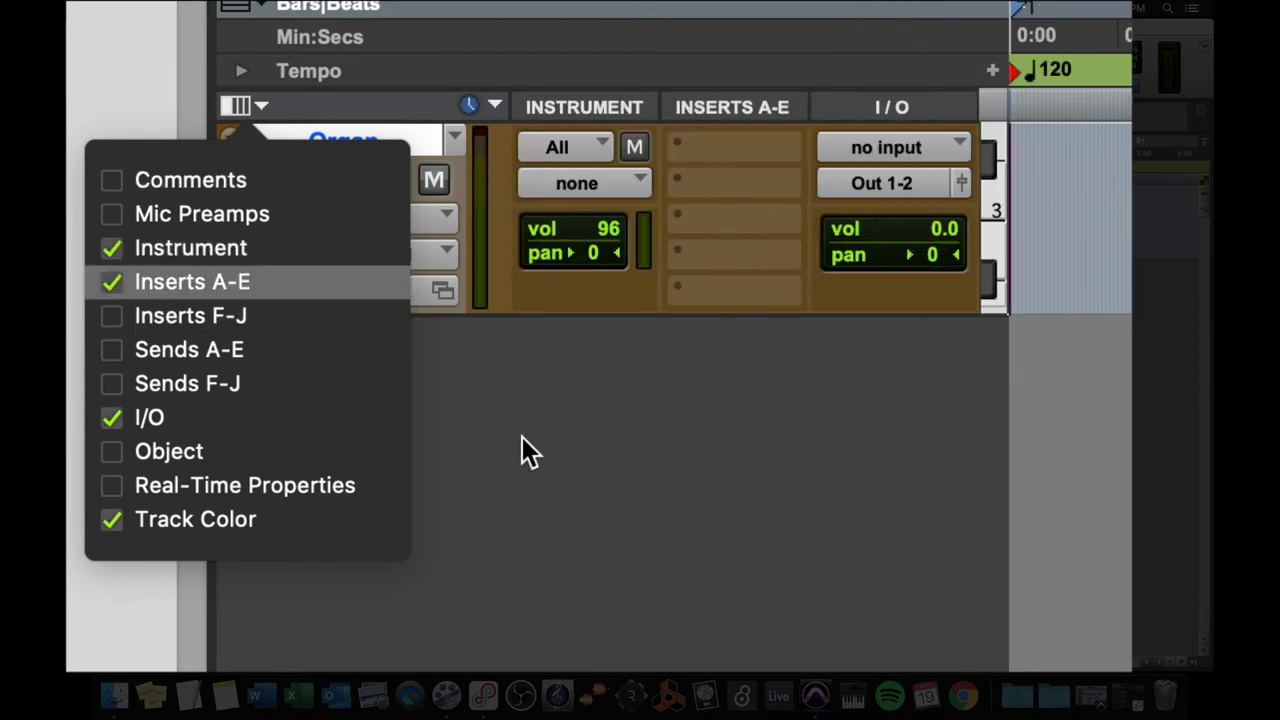
left_click(537, 468)
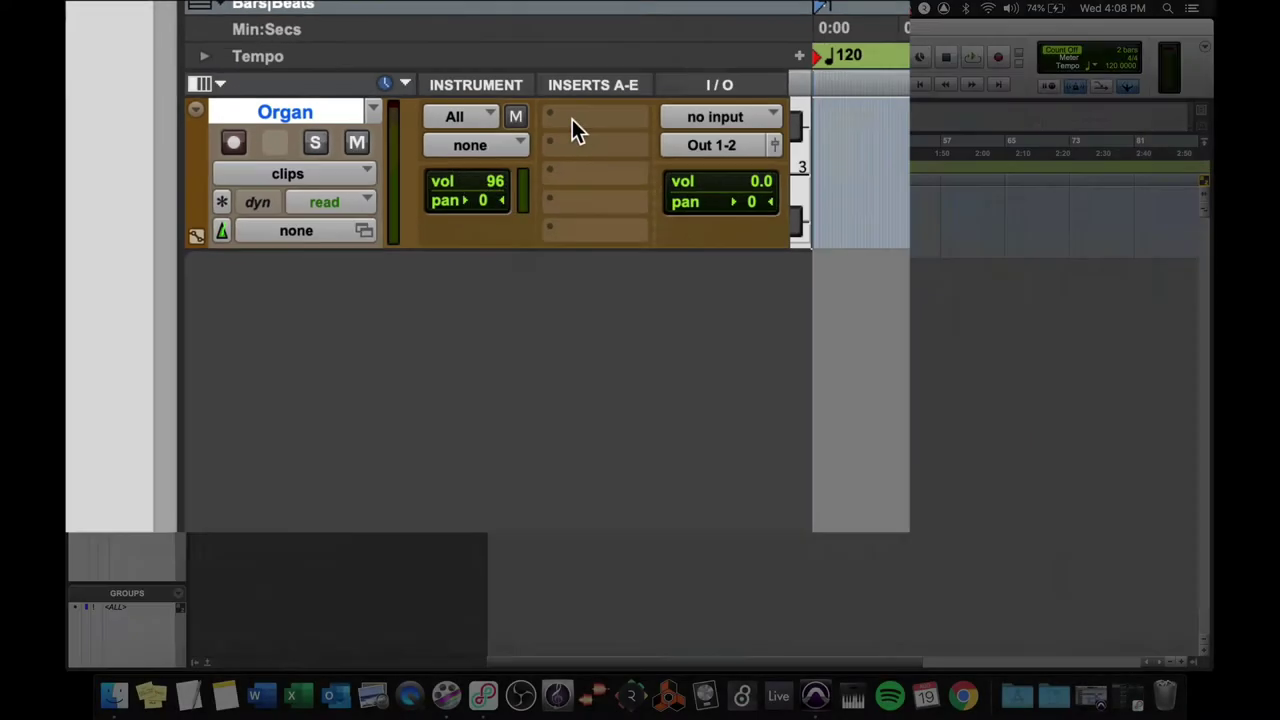
- Insert DB-33 (mono) on the Organ track's first insert and reposition its window
left_click(575, 118)
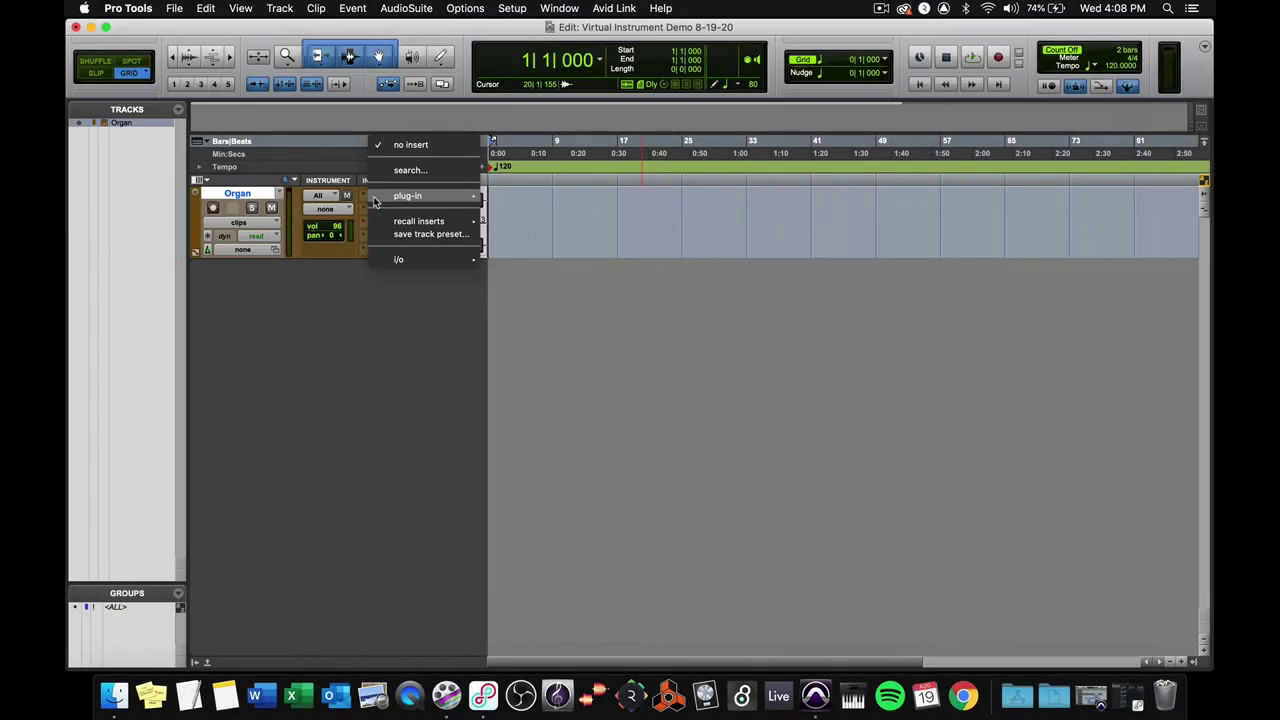
mouse_move(408, 196)
mouse_move(530, 200)
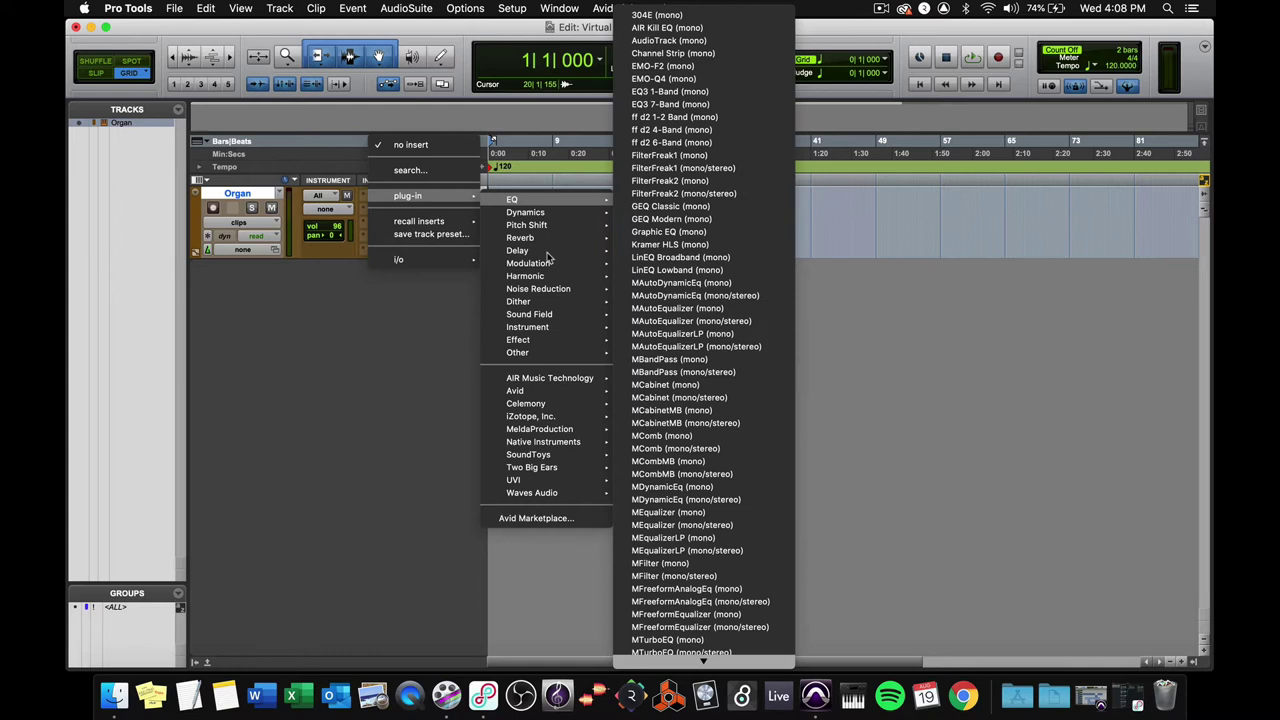
mouse_move(562, 327)
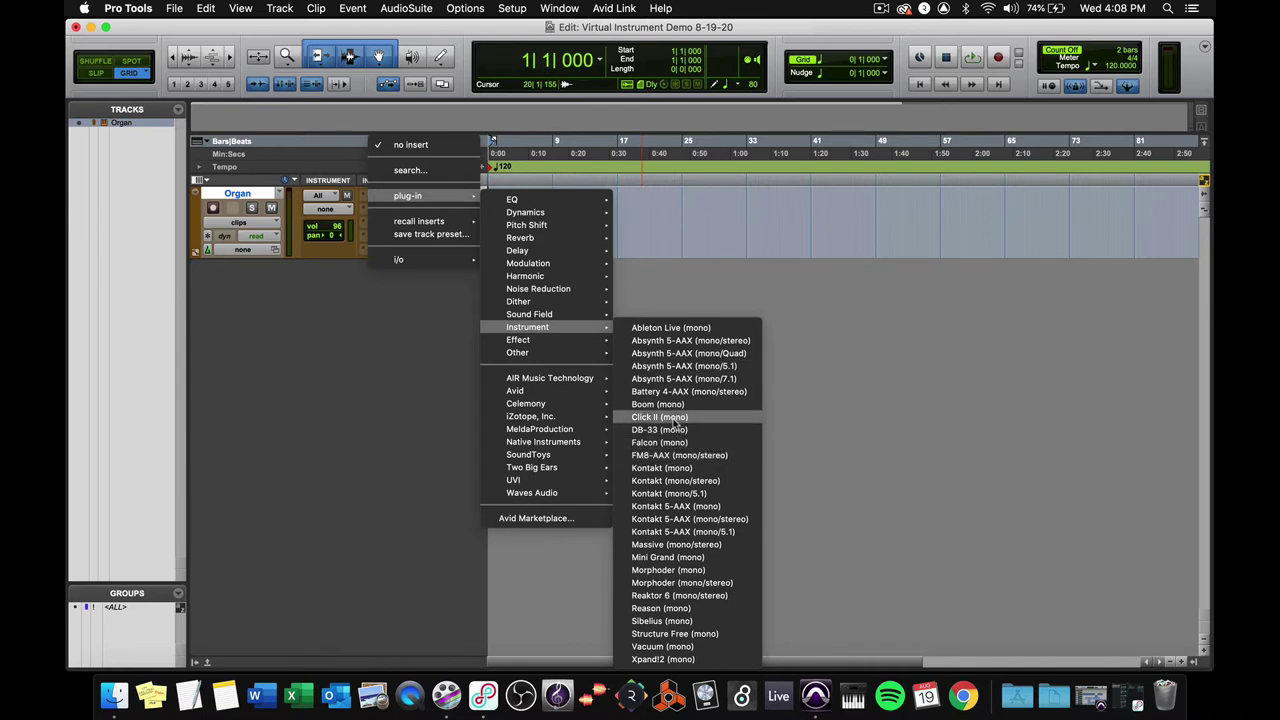
left_click(684, 431)
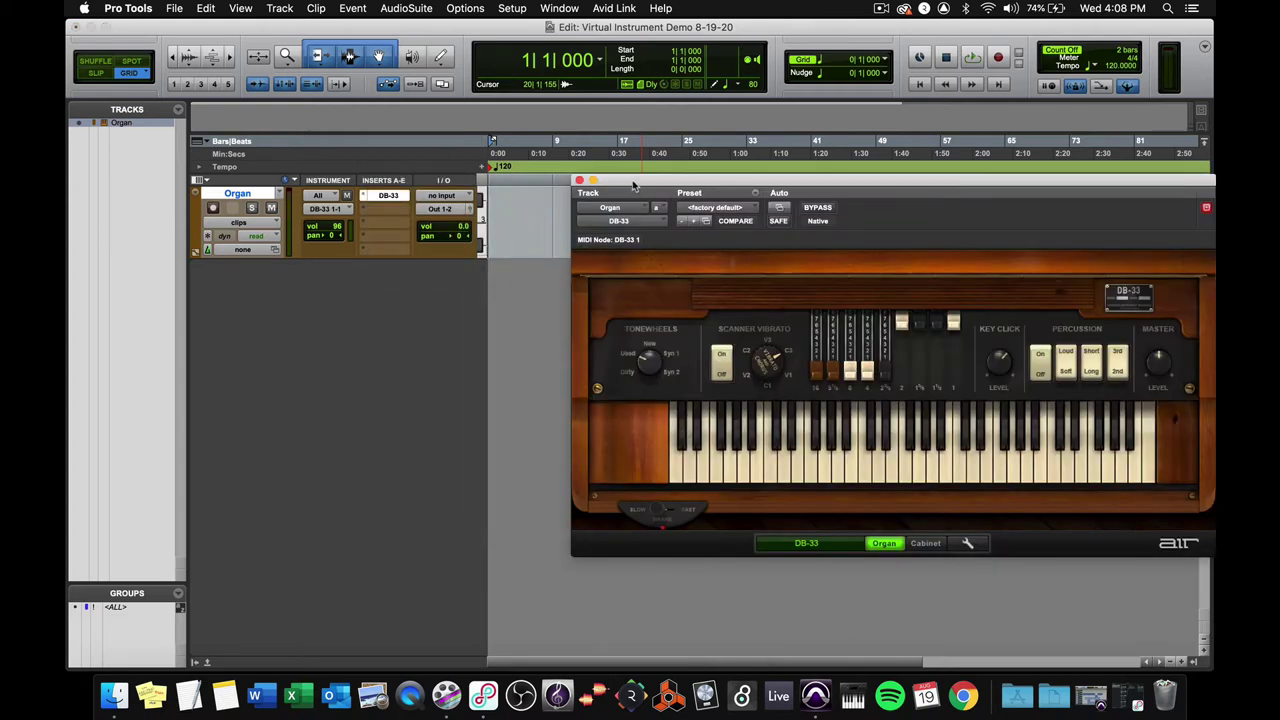
left_click_drag(632, 186, 568, 126)
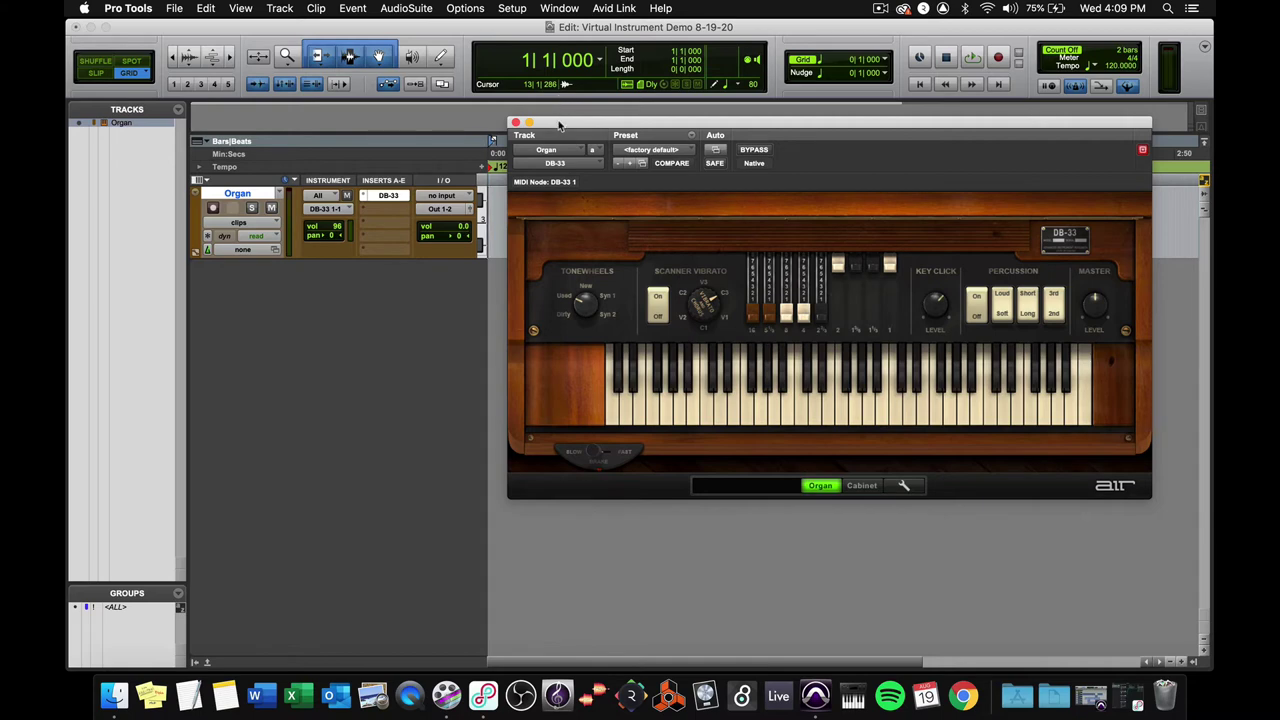
- Audition the DB-33 organ by playing notes across its on-screen keyboard
mouse_move(560, 125)
left_mouse_down()
mouse_move(554, 178)
mouse_move(575, 169)
mouse_move(560, 130)
left_mouse_up()
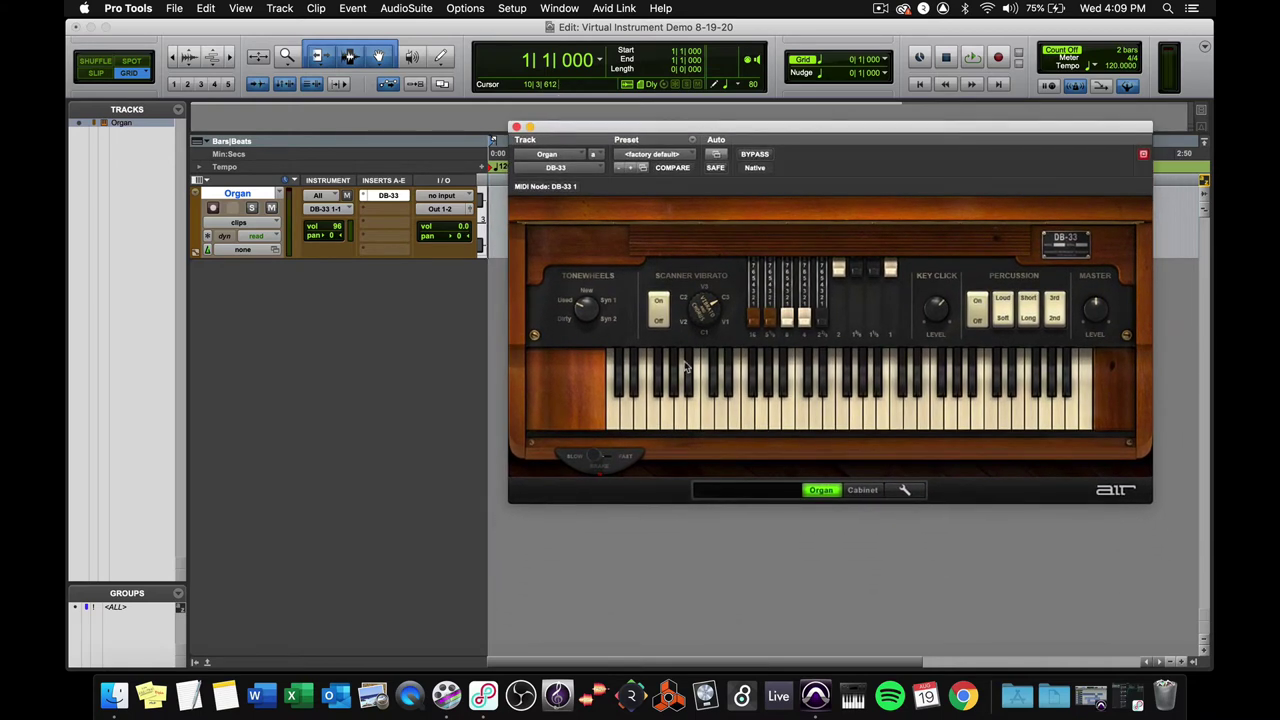
left_click(688, 408)
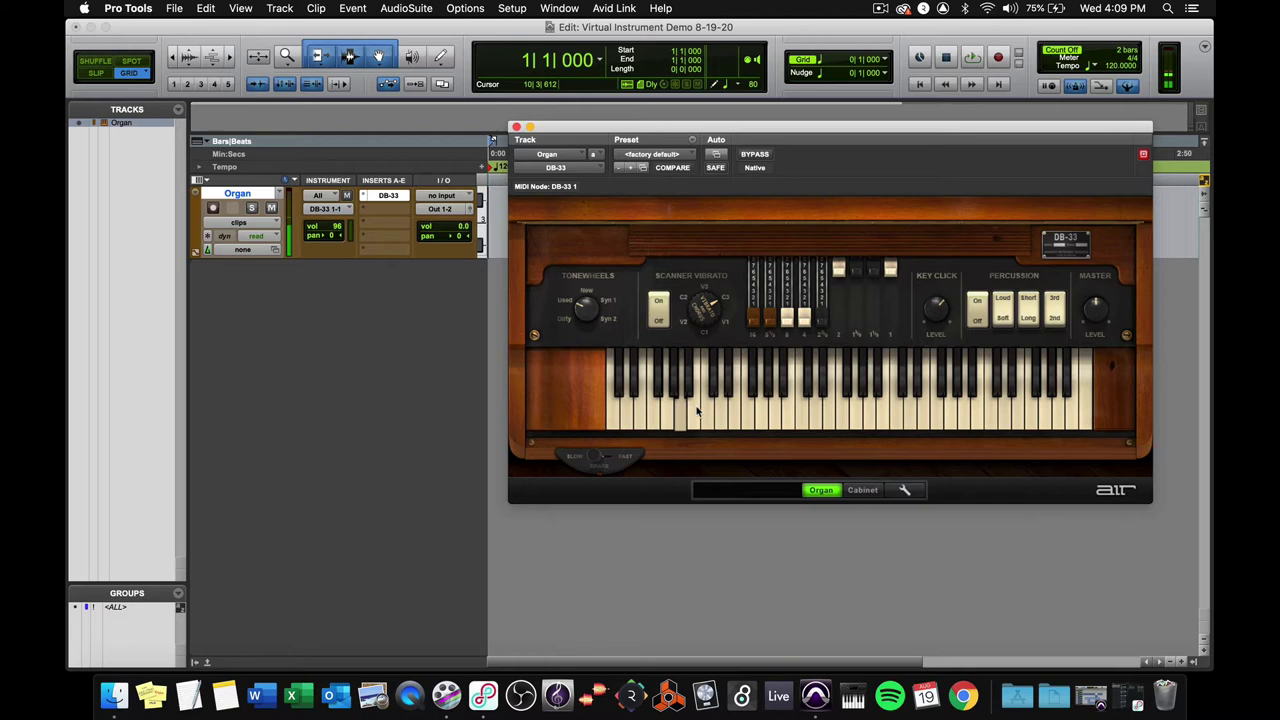
left_click(734, 415)
left_click(802, 415)
left_click(883, 415)
left_click(897, 415)
left_click(719, 415)
left_click(708, 415)
left_click(923, 415)
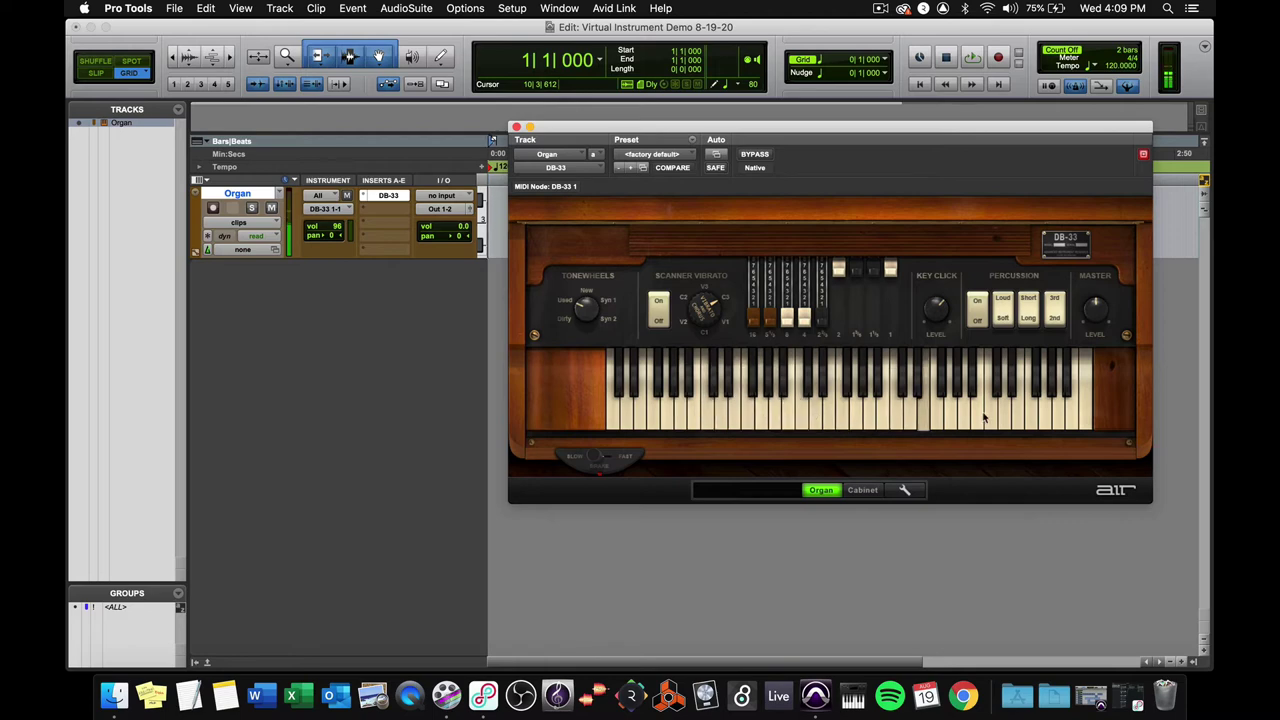
left_click(985, 418)
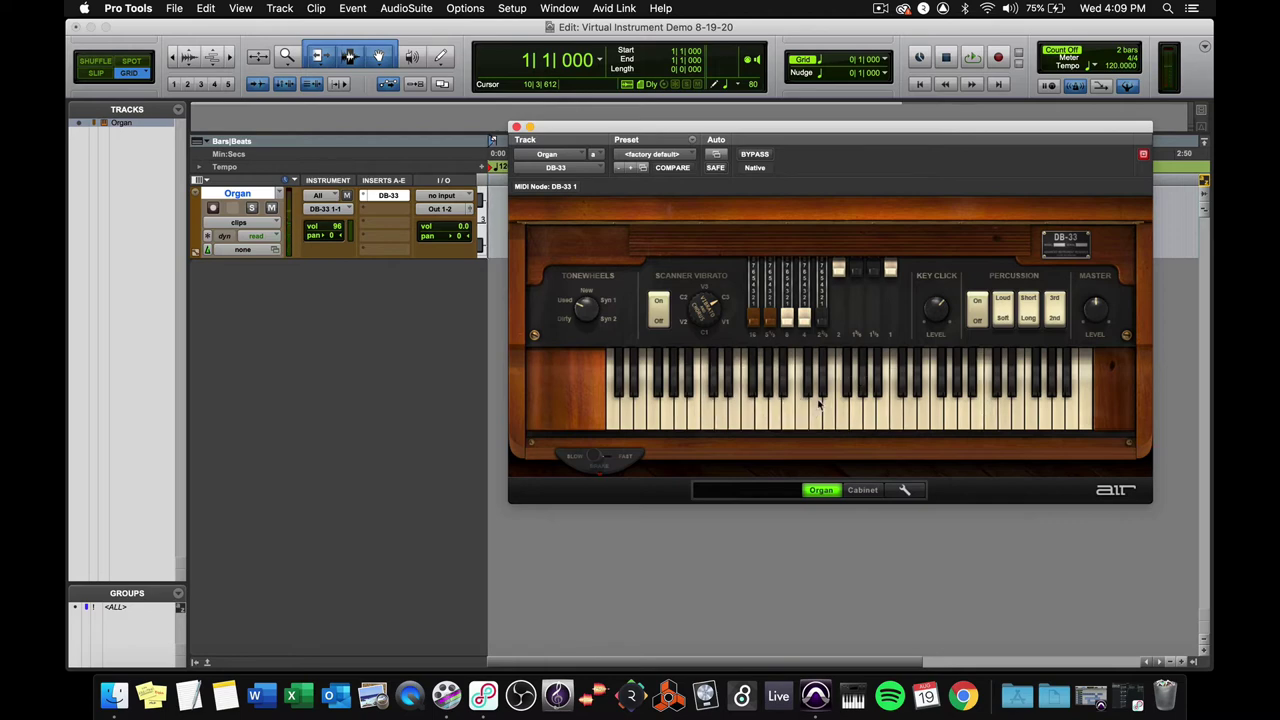
left_click(677, 409)
left_click(737, 405)
left_click(816, 410)
left_click(912, 415)
left_click(802, 410)
left_click(735, 410)
- Move the DB-33 window down to uncover the timeline and play a couple more notes
left_click_drag(669, 138, 650, 272)
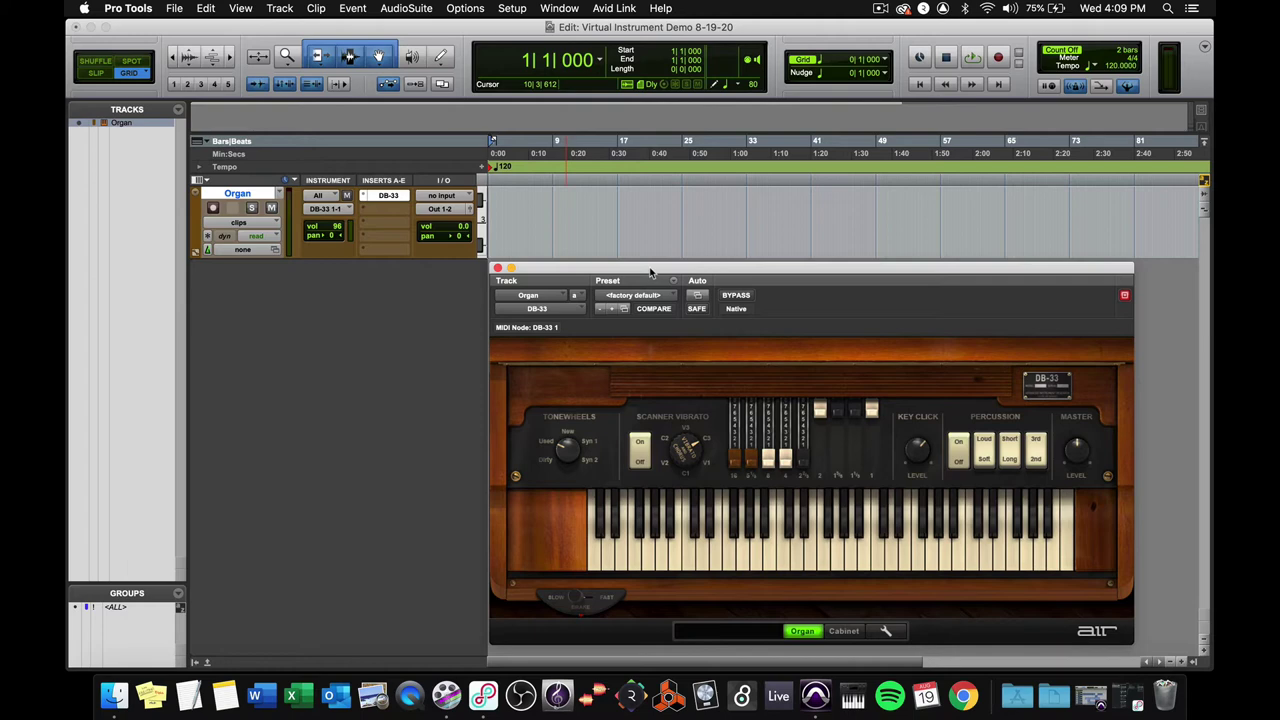
left_click(648, 540)
left_click(702, 540)
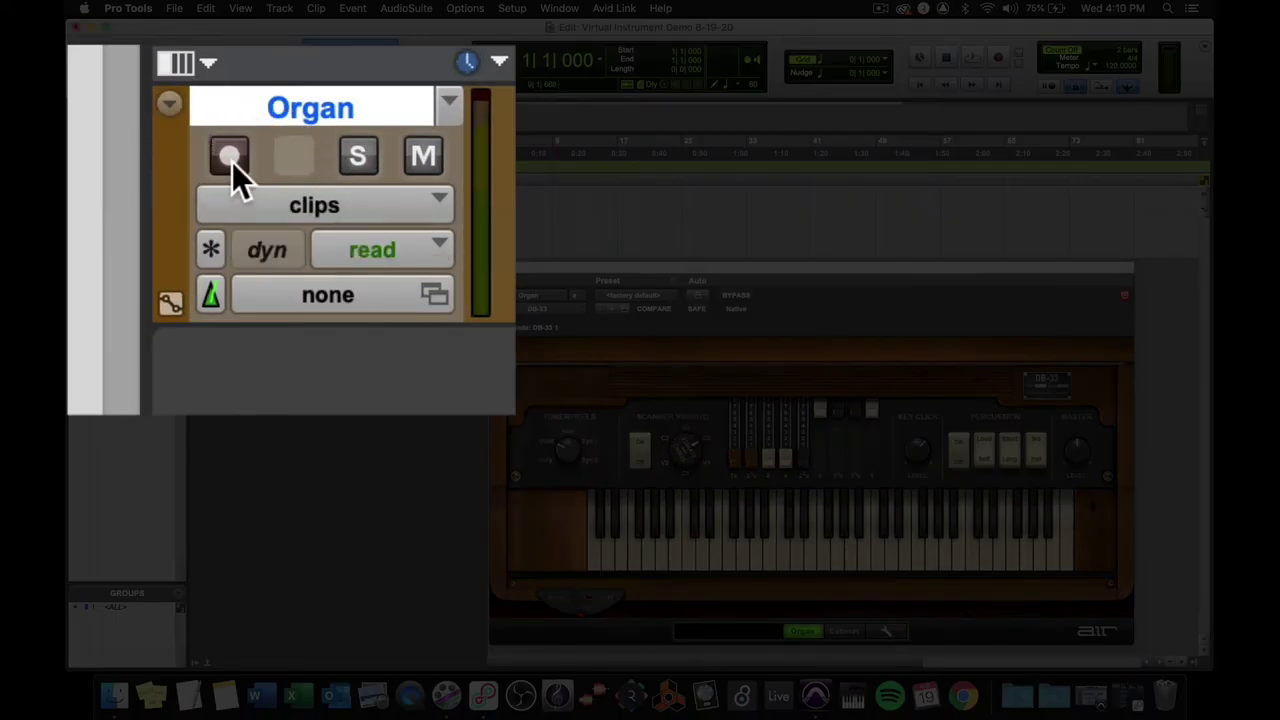
- Record-enable the Organ track
left_click(232, 162)
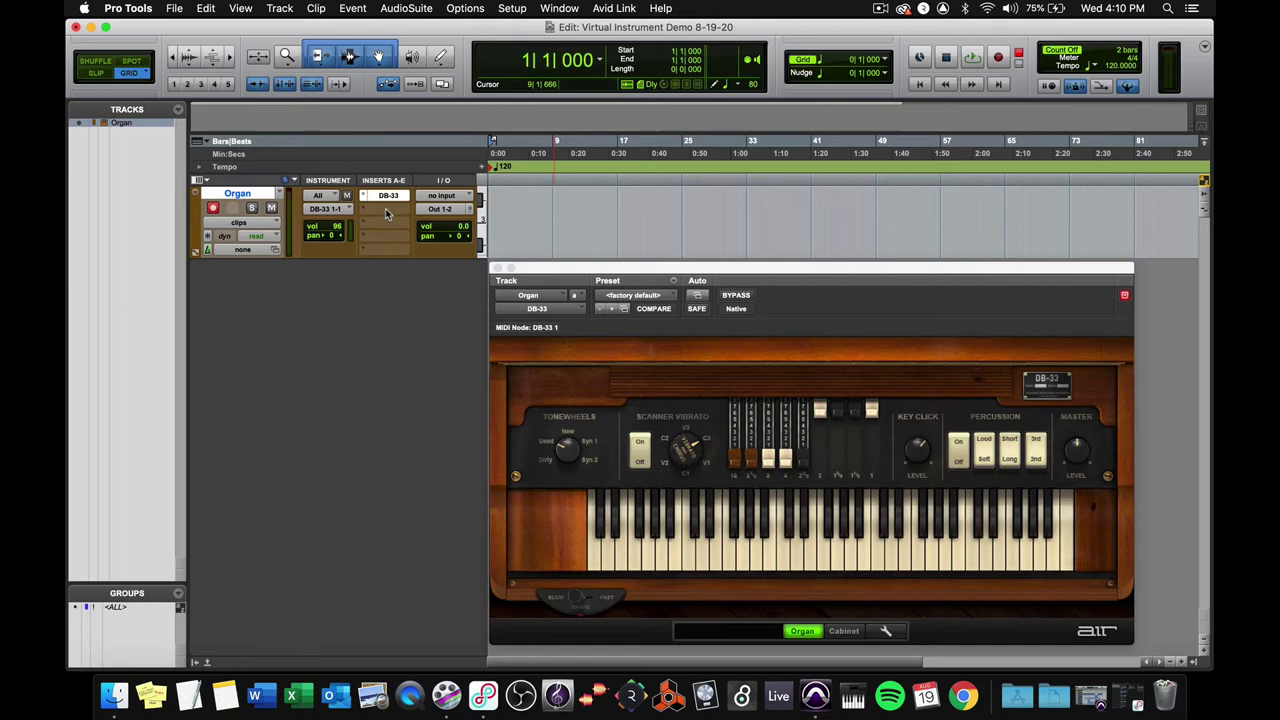
- Load the Vacuum synth onto the Organ track's next insert slot
left_click(385, 210)
mouse_move(440, 209)
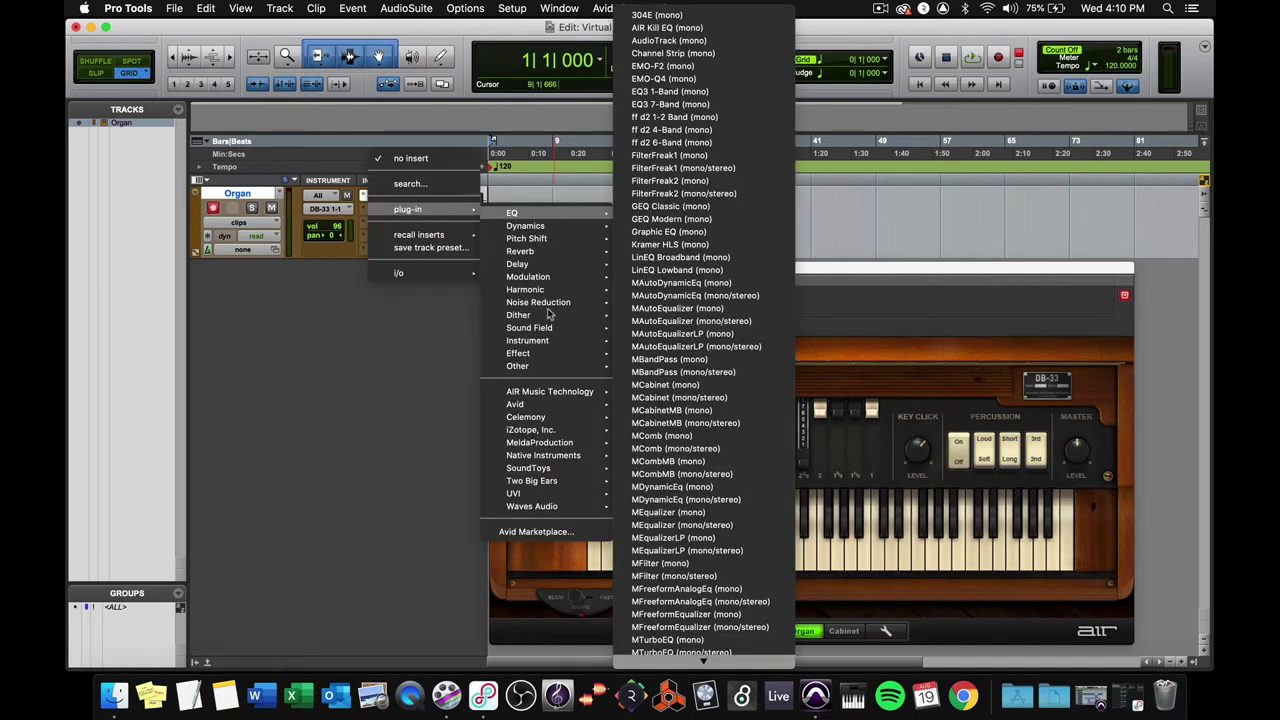
mouse_move(540, 341)
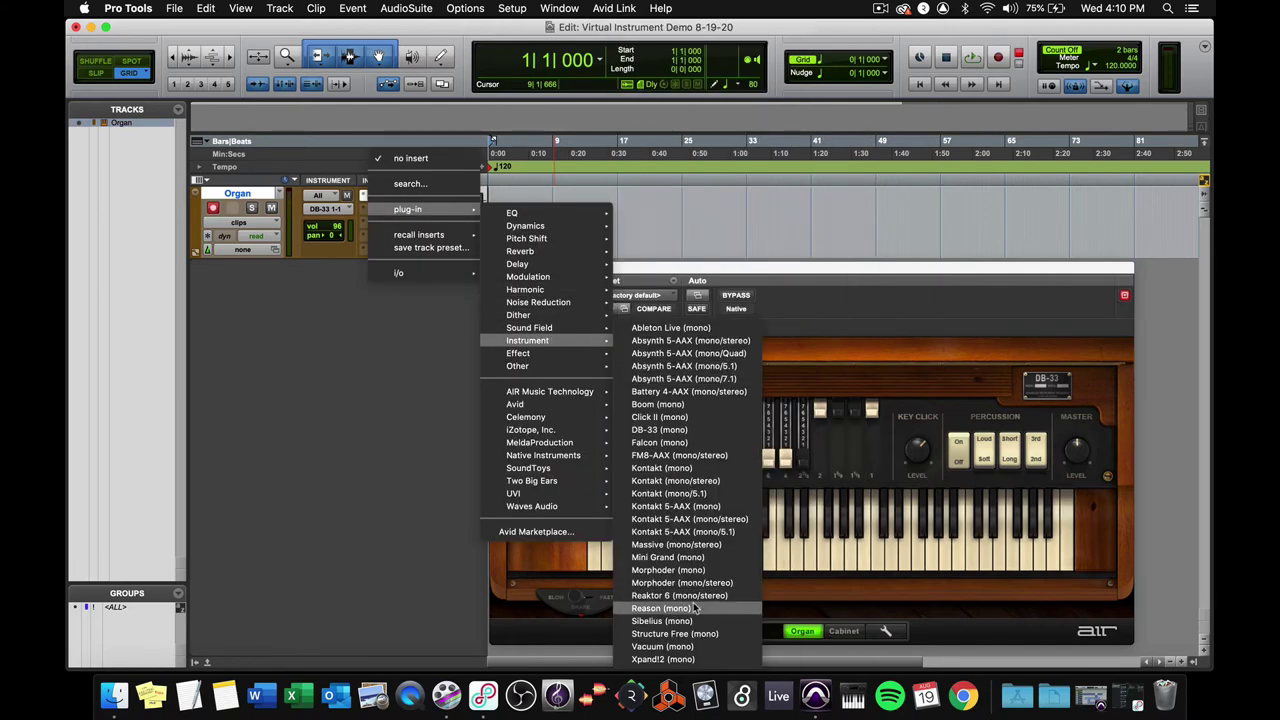
left_click(690, 648)
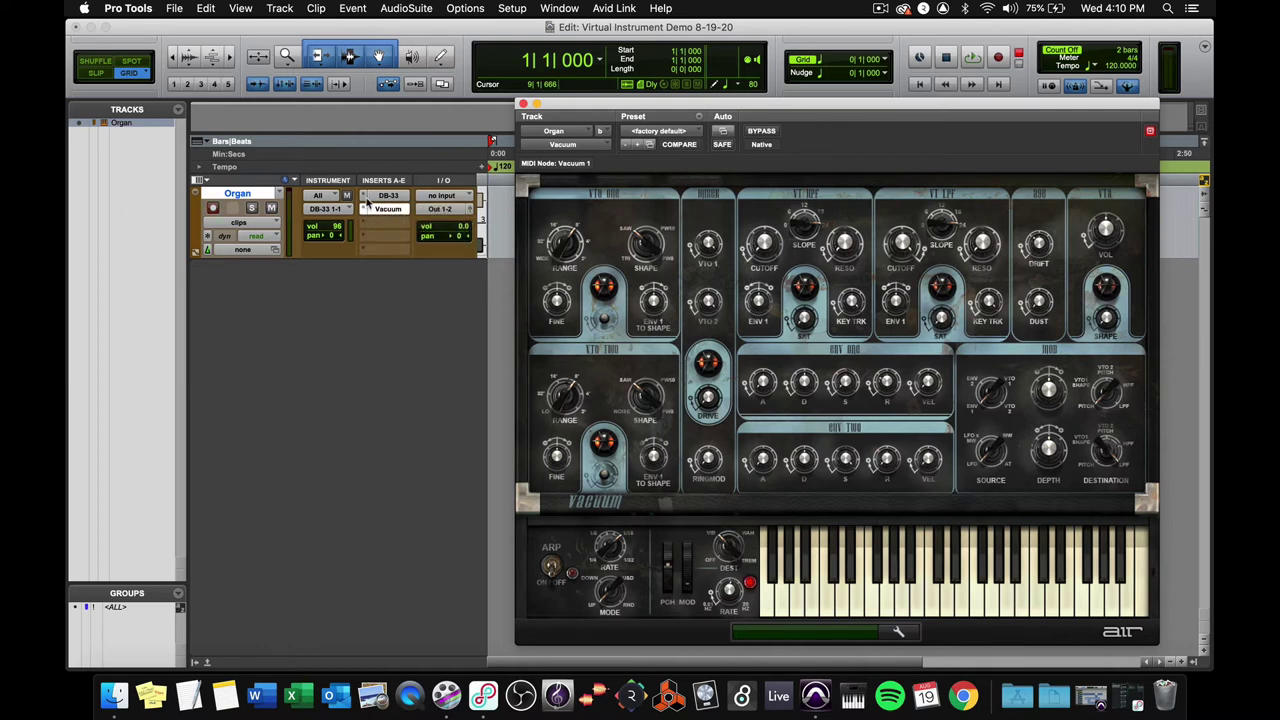
- Leave the Vacuum insert unchanged and close the floating plug-in window
left_click(363, 213)
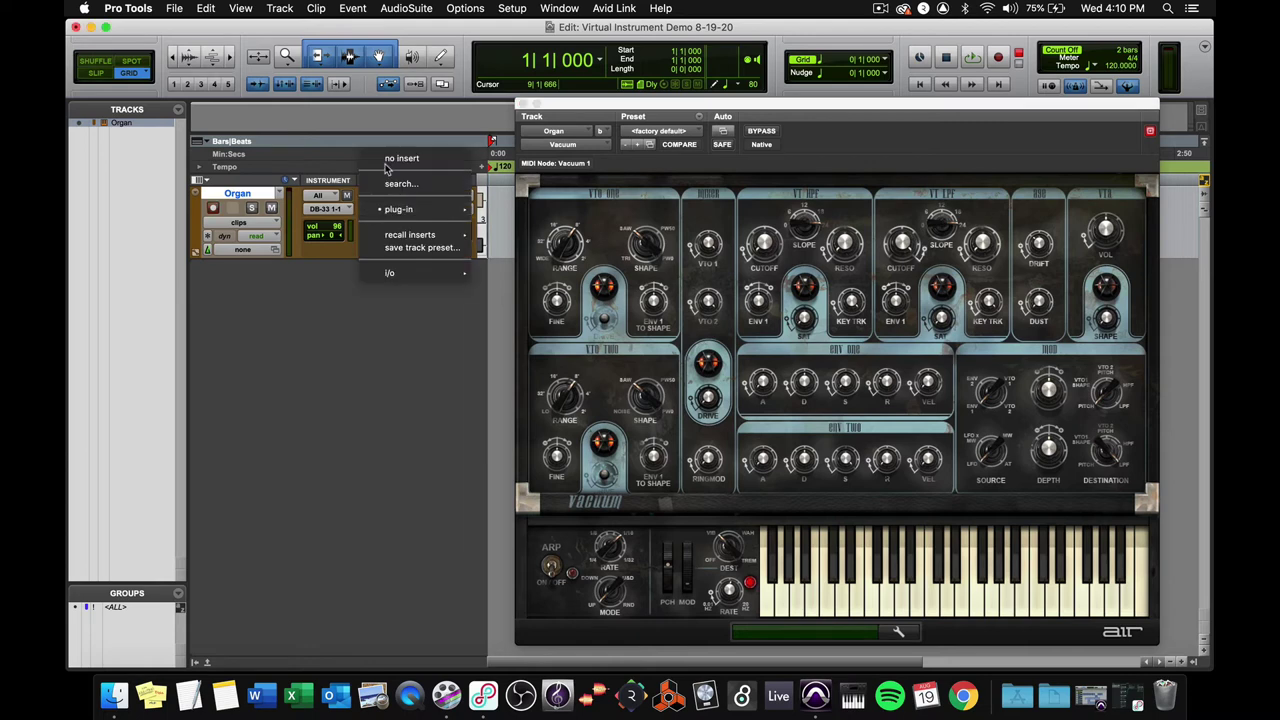
left_click(406, 419)
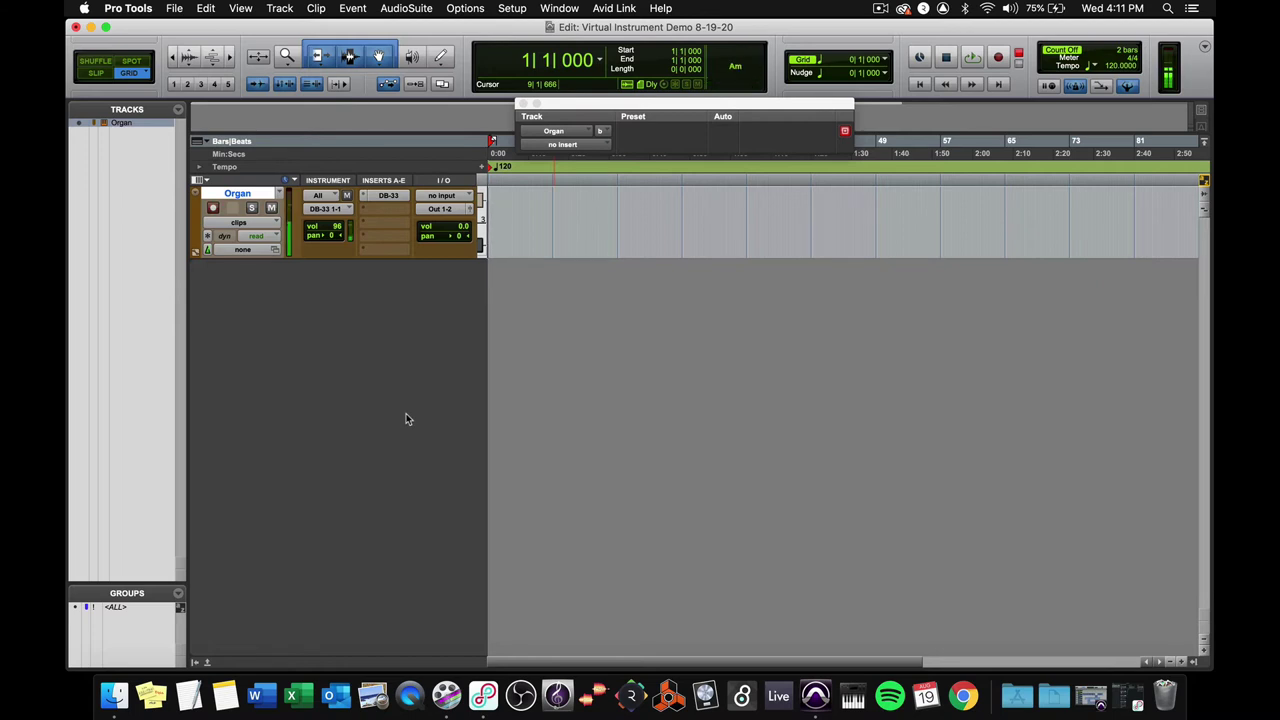
left_click(521, 103)
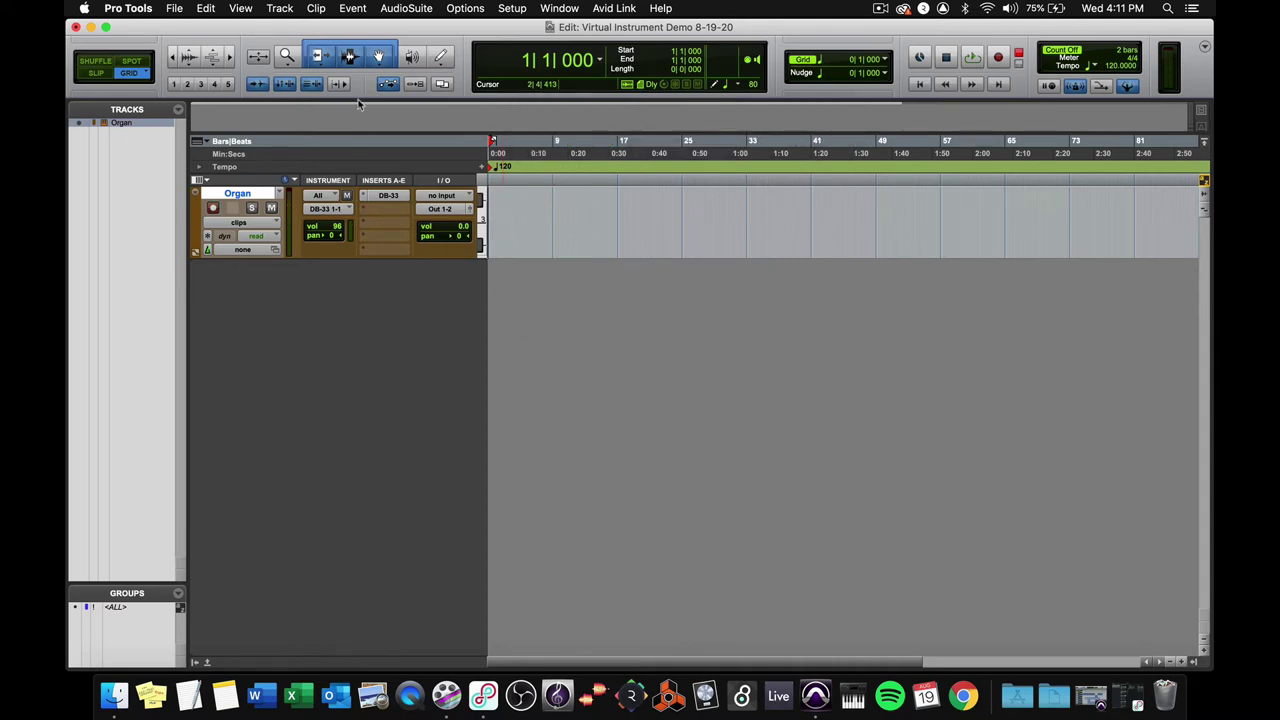
- Add a Click 1 track below Organ and return playback to the session start
left_click(281, 9)
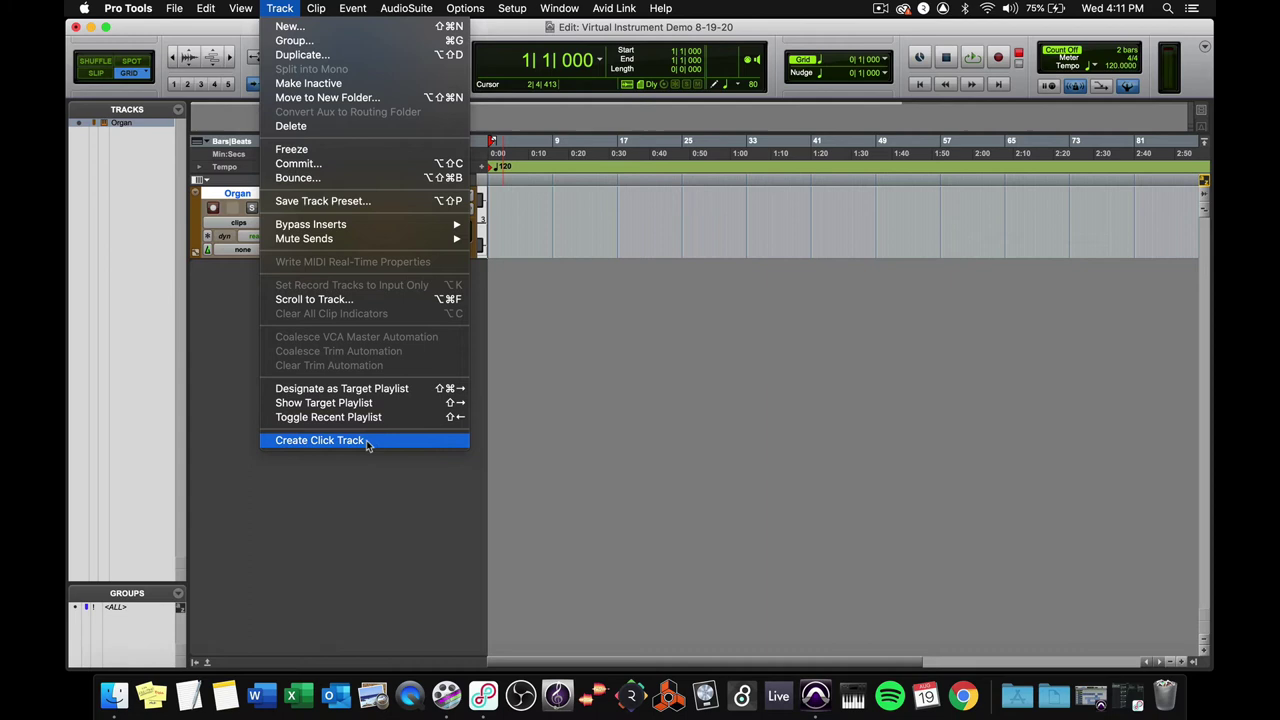
left_click(446, 446)
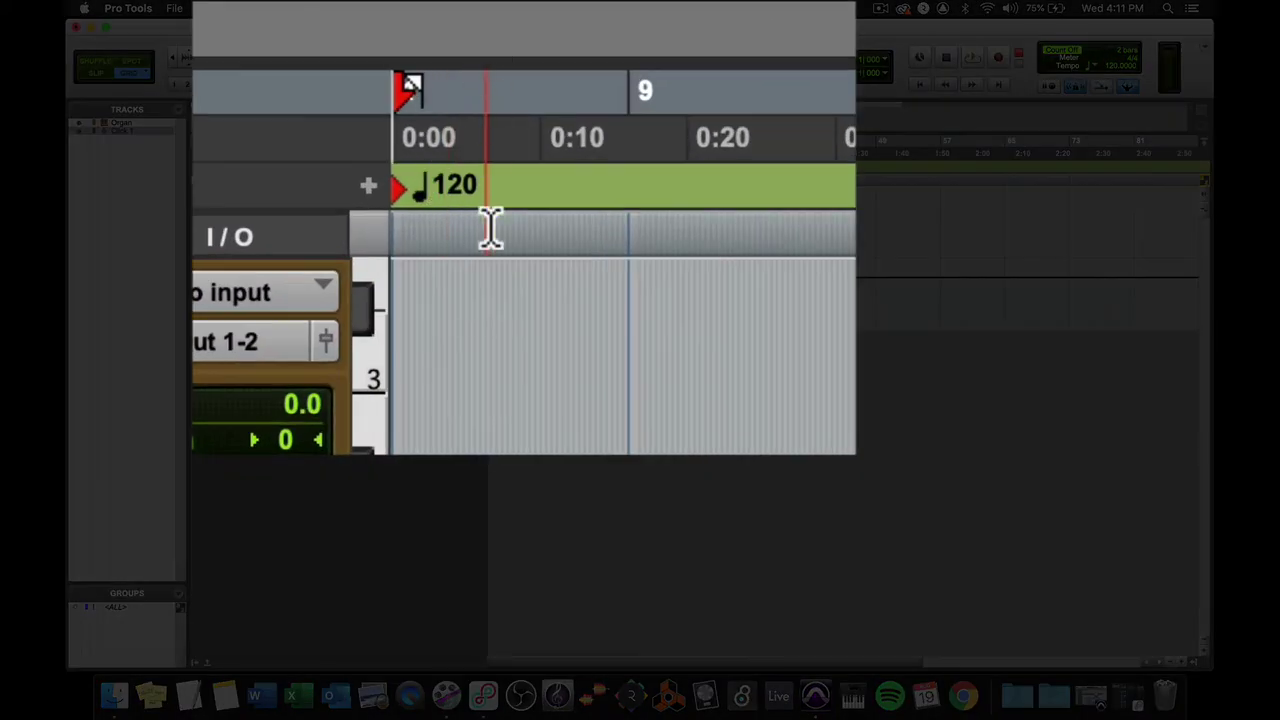
left_click(504, 263)
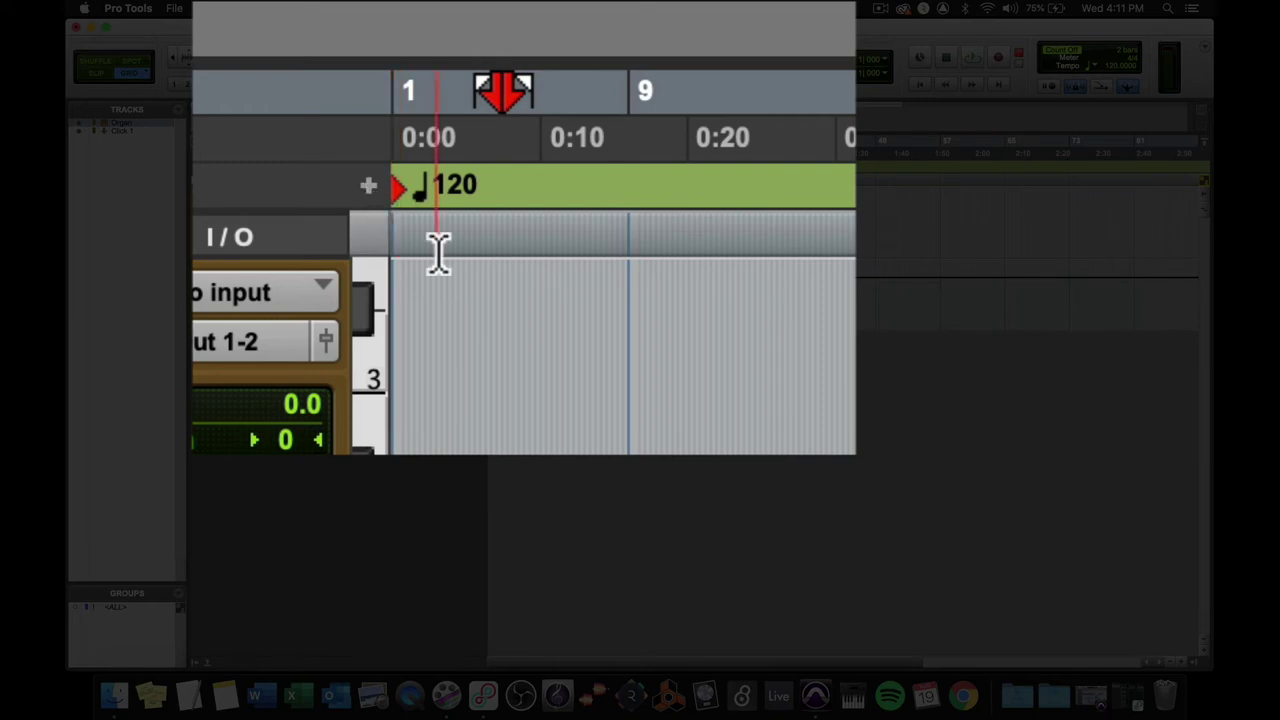
key("Return")
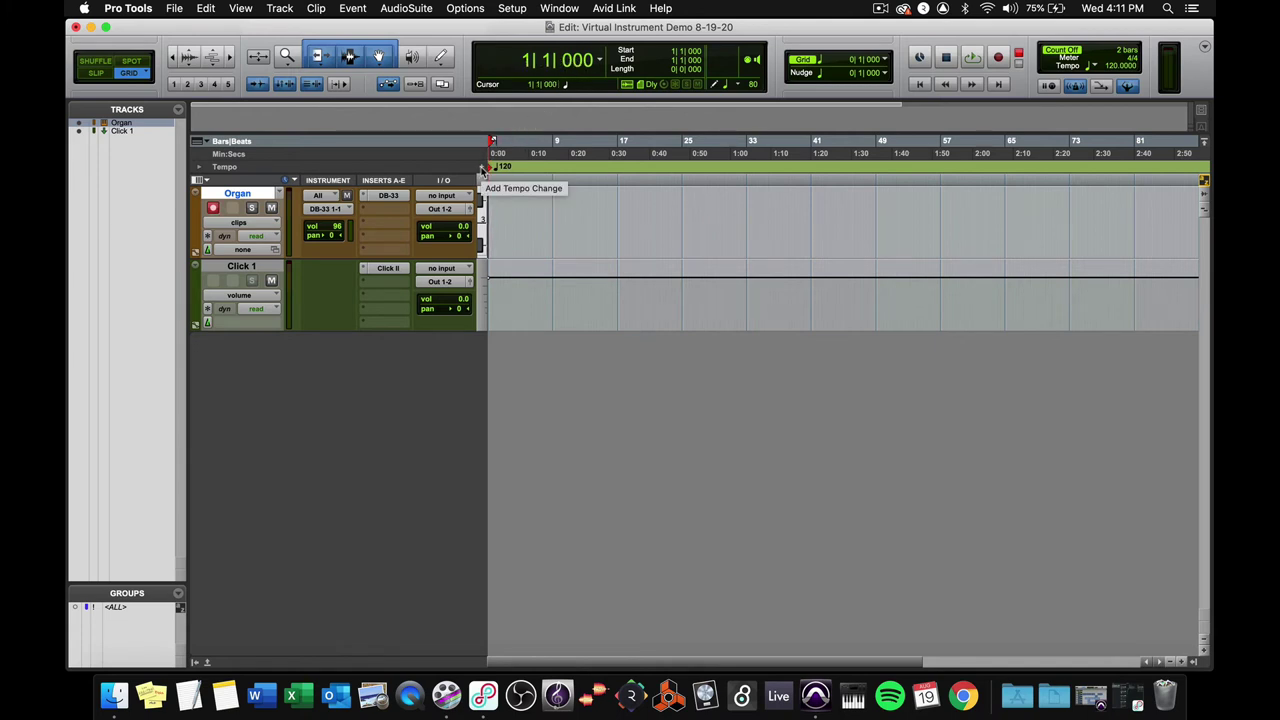
- Set the session tempo to 85 BPM and play the click to hear it
left_click(481, 170)
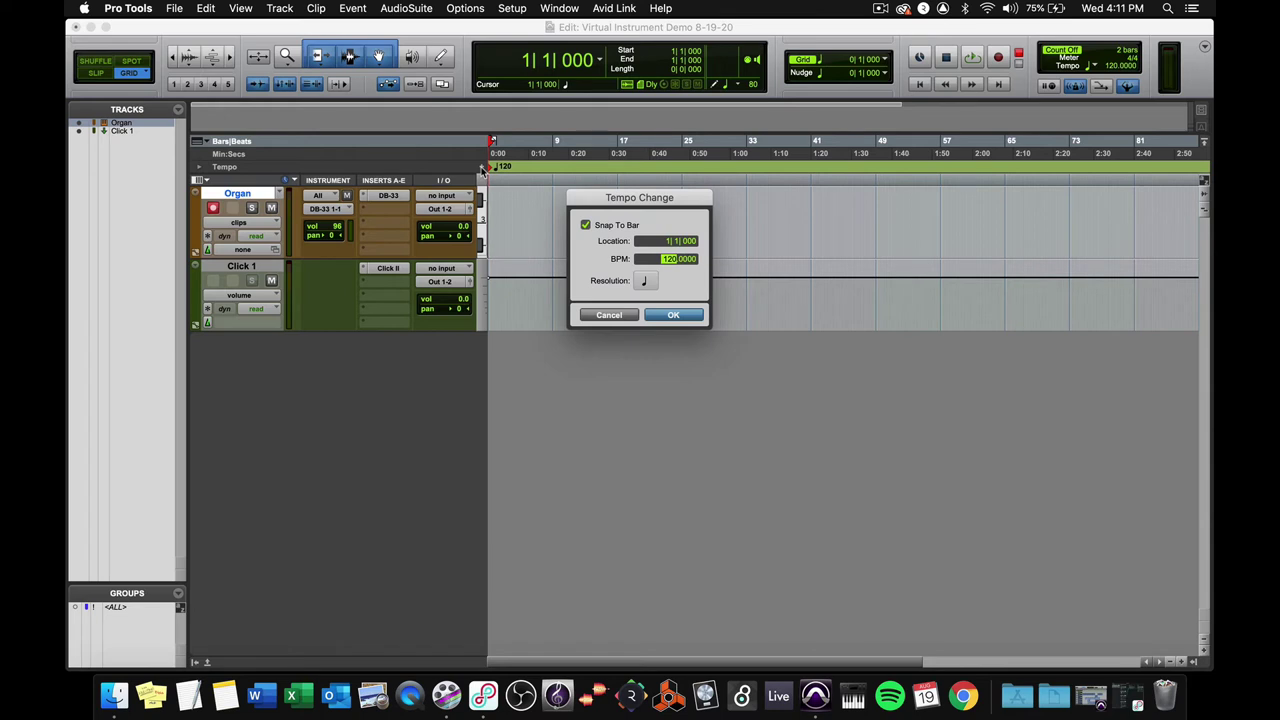
type("85")
left_click(672, 316)
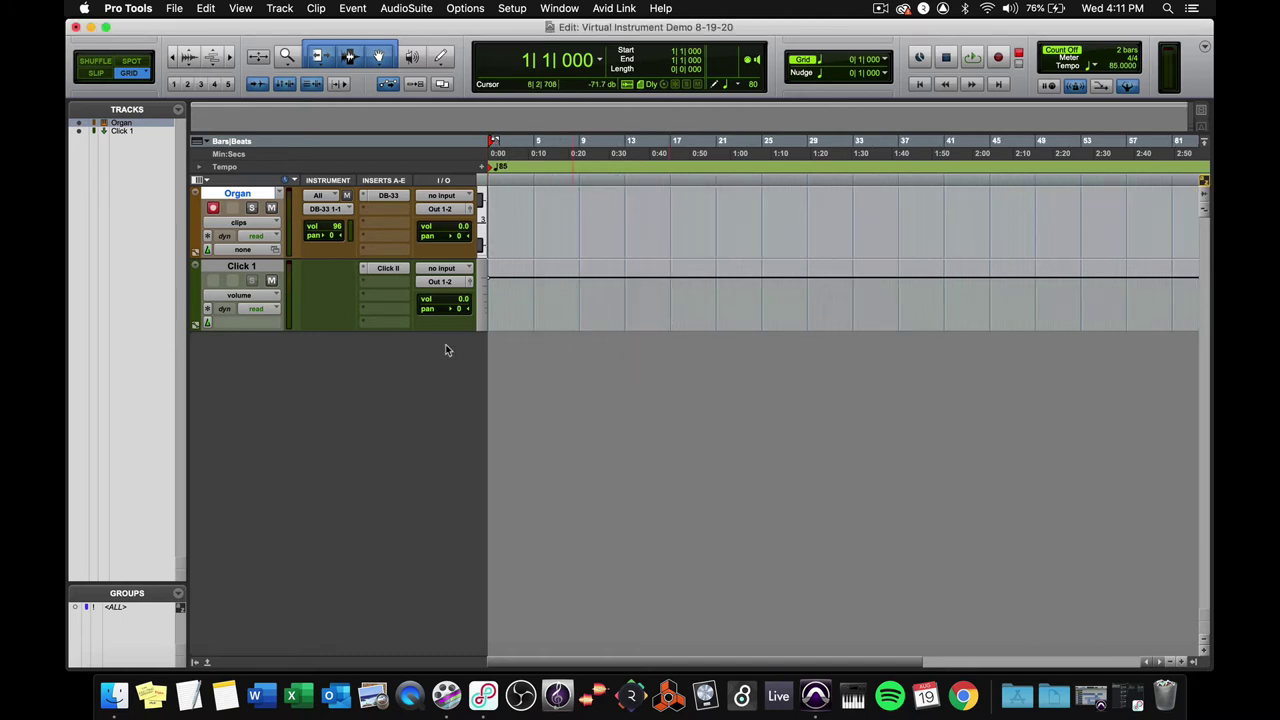
key("space")
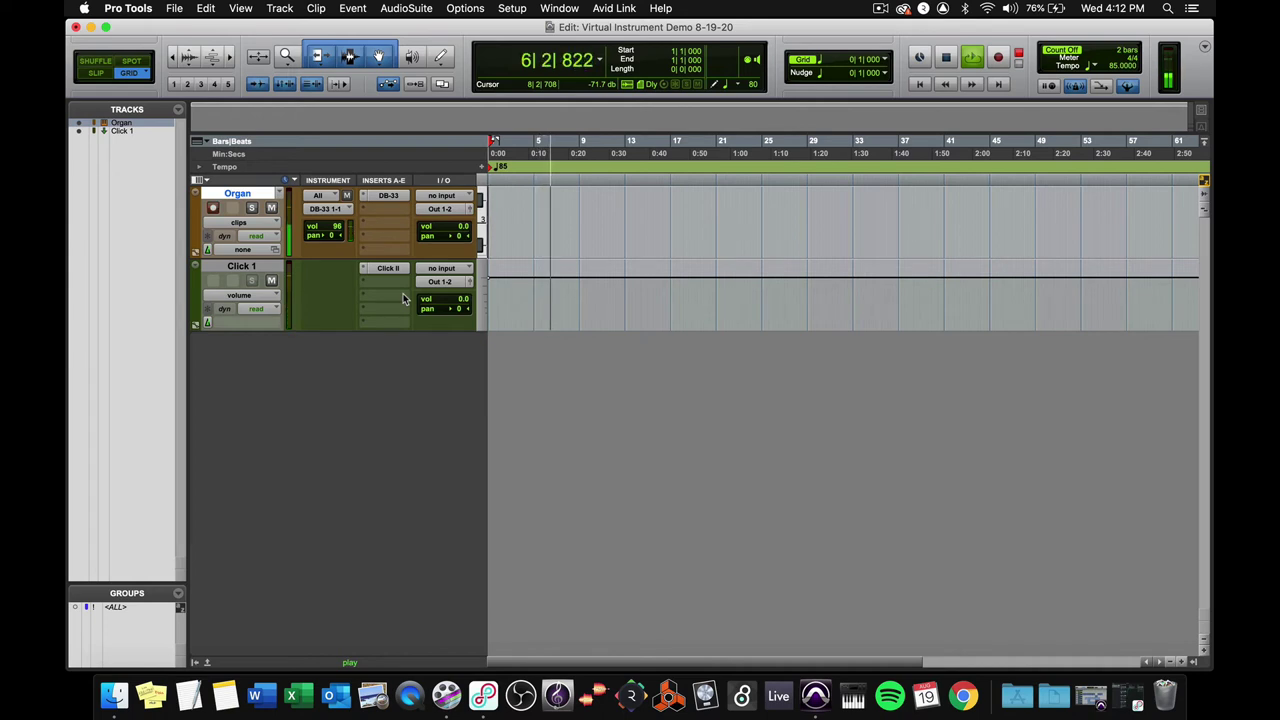
key("space")
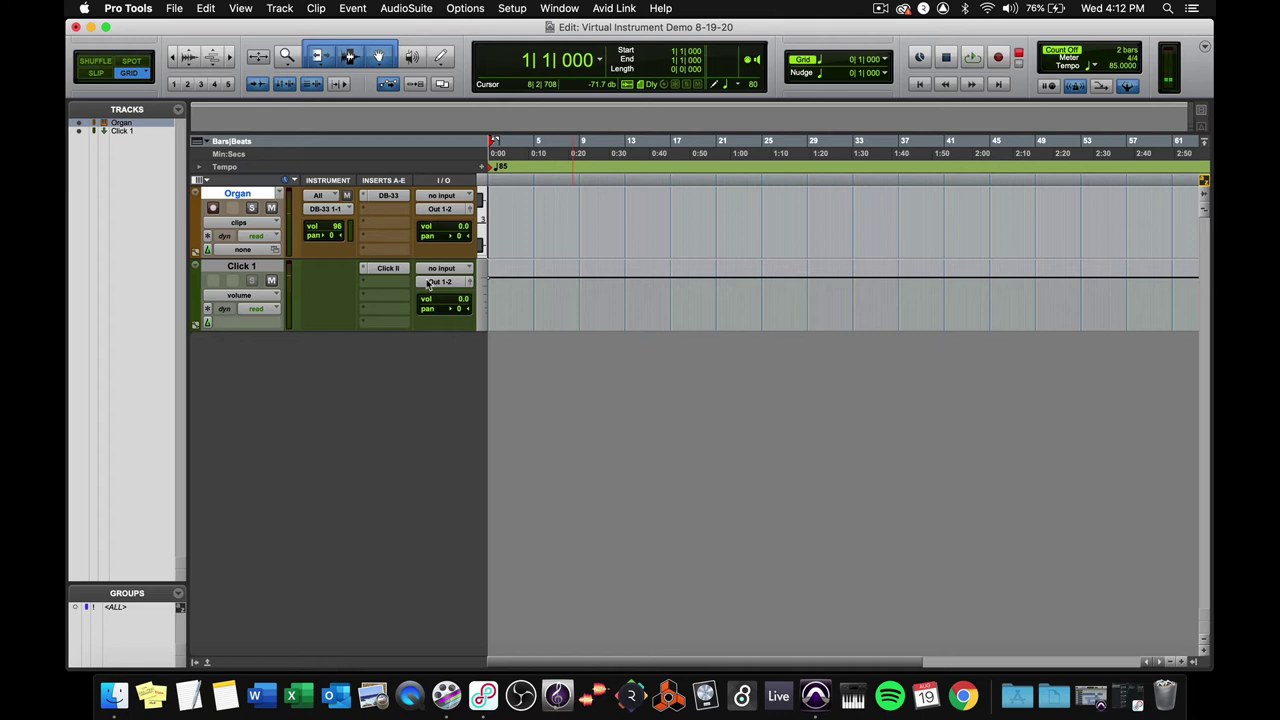
- Record about four bars of MIDI on the Organ track from the session start as clip Organ-01
left_click(999, 60)
left_click(973, 59)
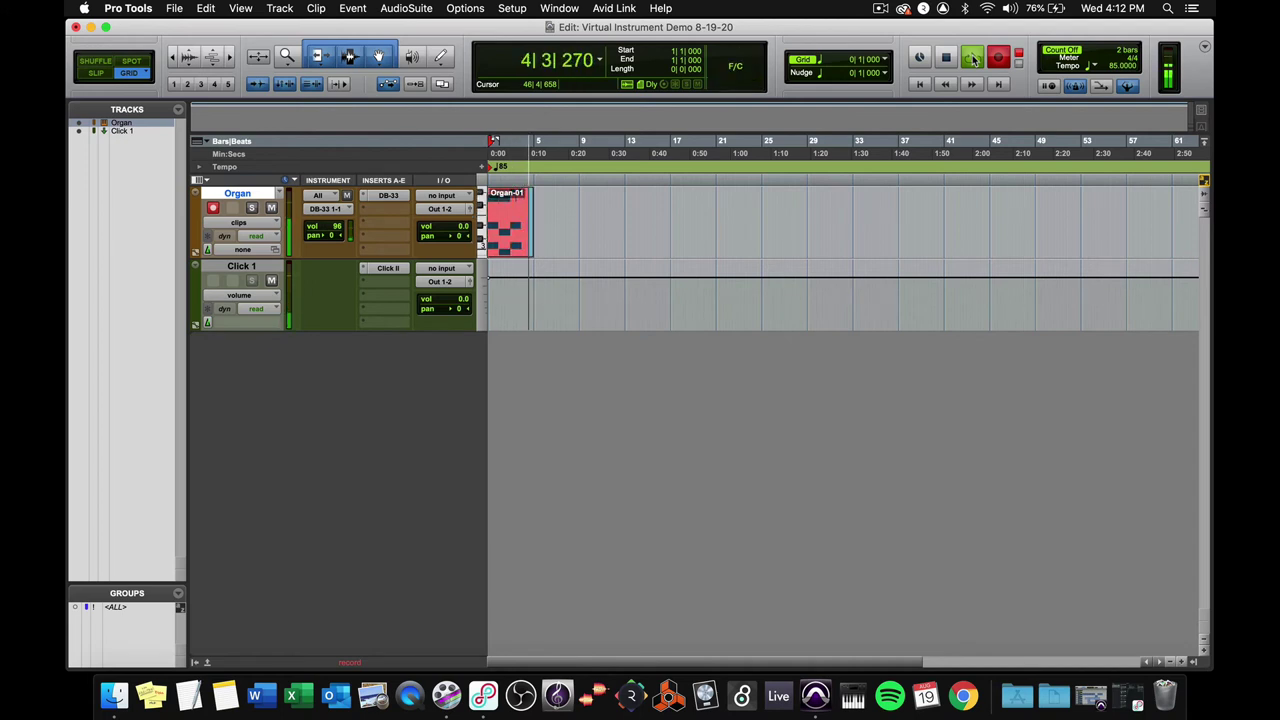
left_click(973, 59)
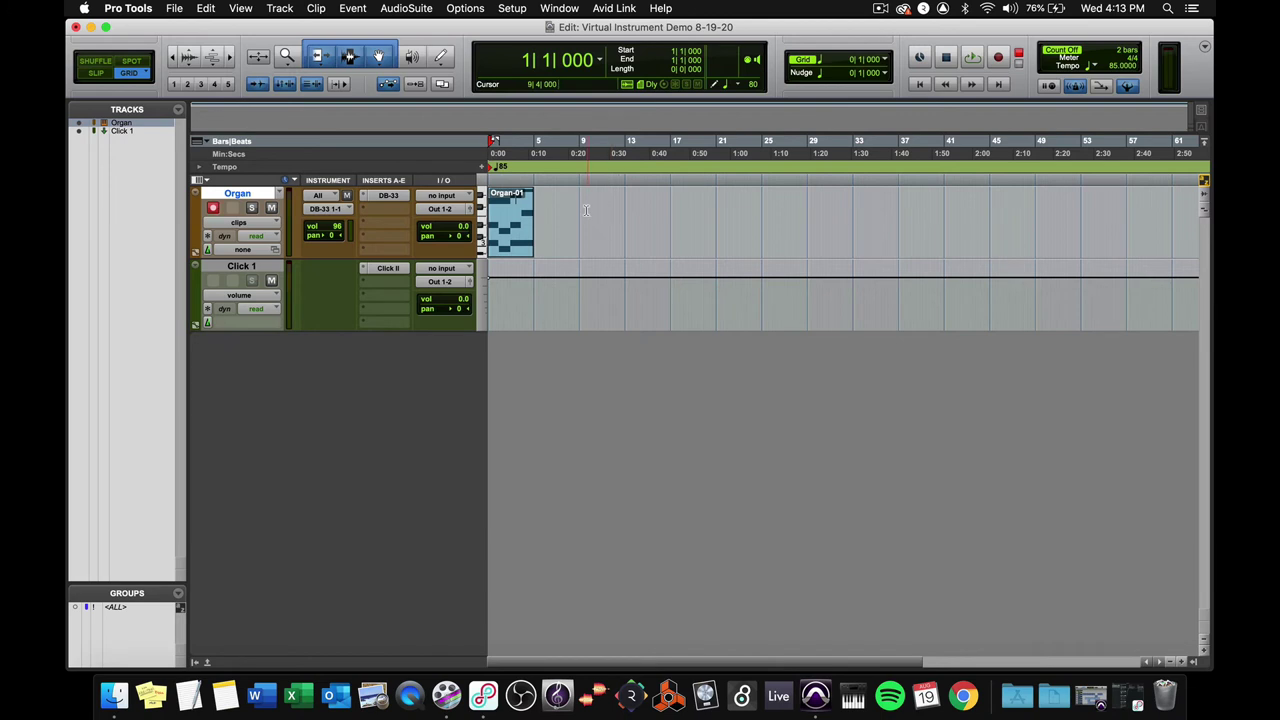
- Zoom in and open Organ-01 in the MIDI Editor, checking the bar 2 notes
key("super+bracketright")
key("super+bracketright")
key("super+bracketright")
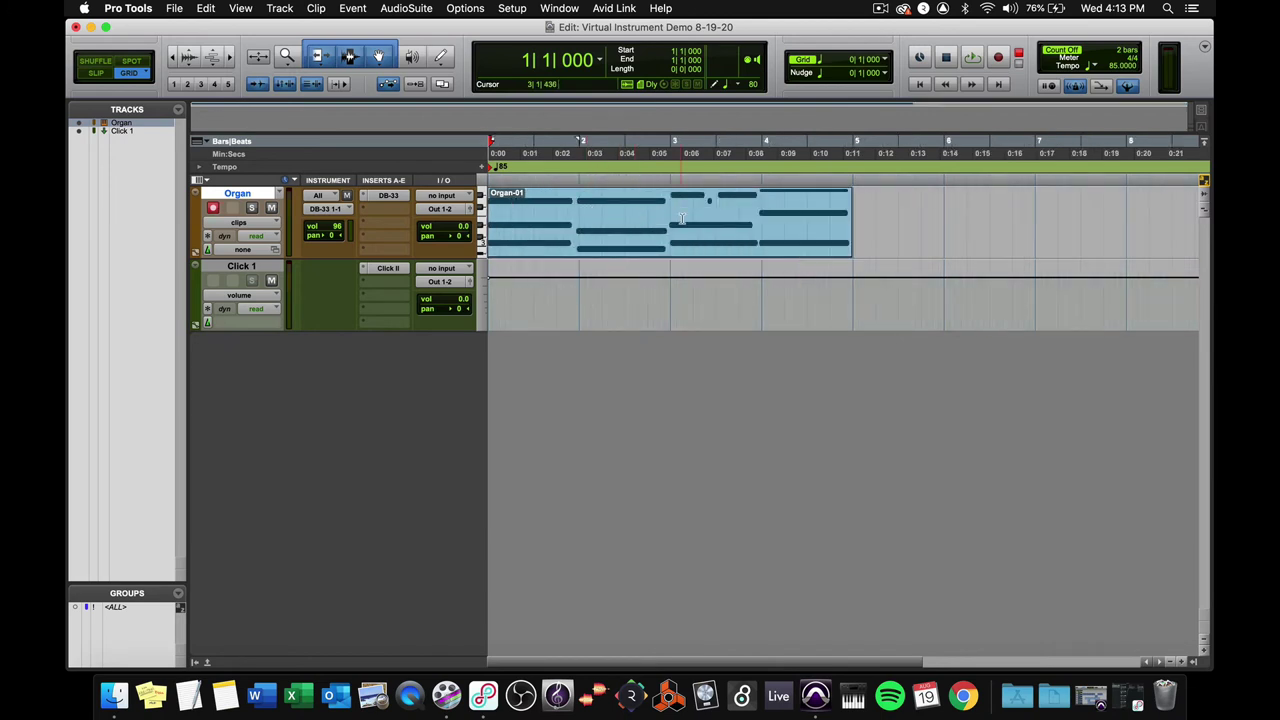
double_click(635, 243)
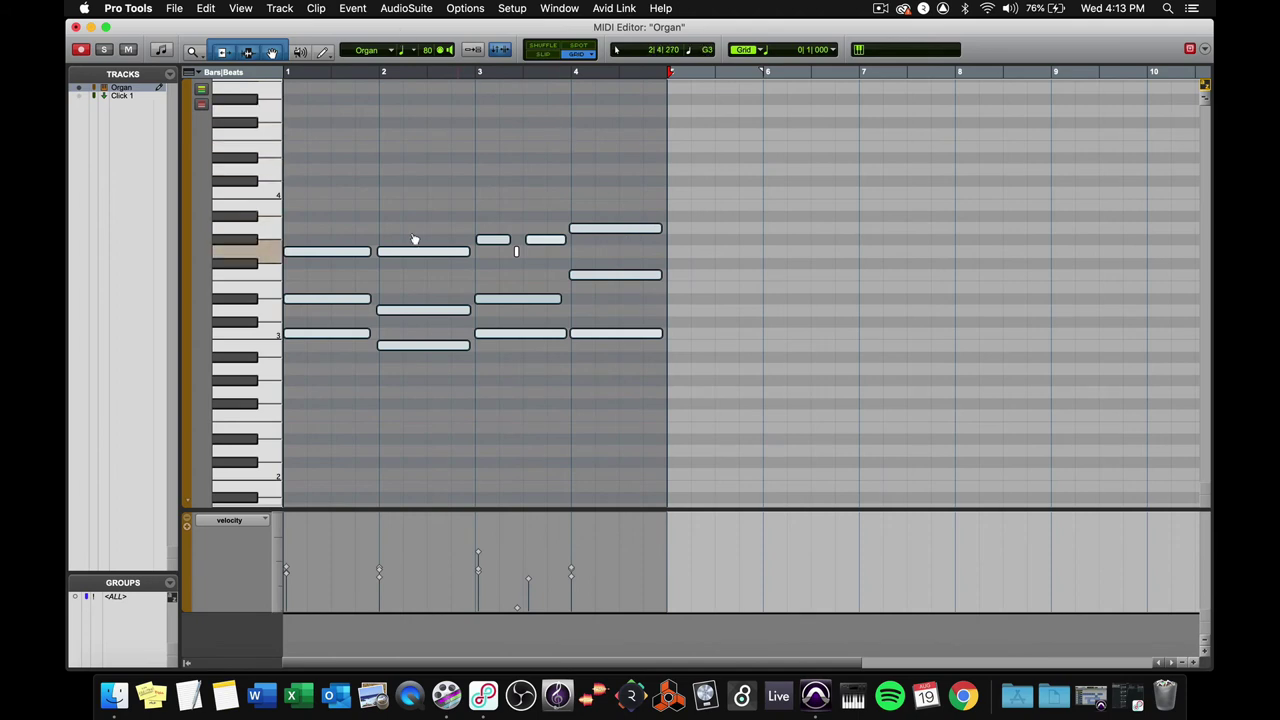
left_click(406, 195)
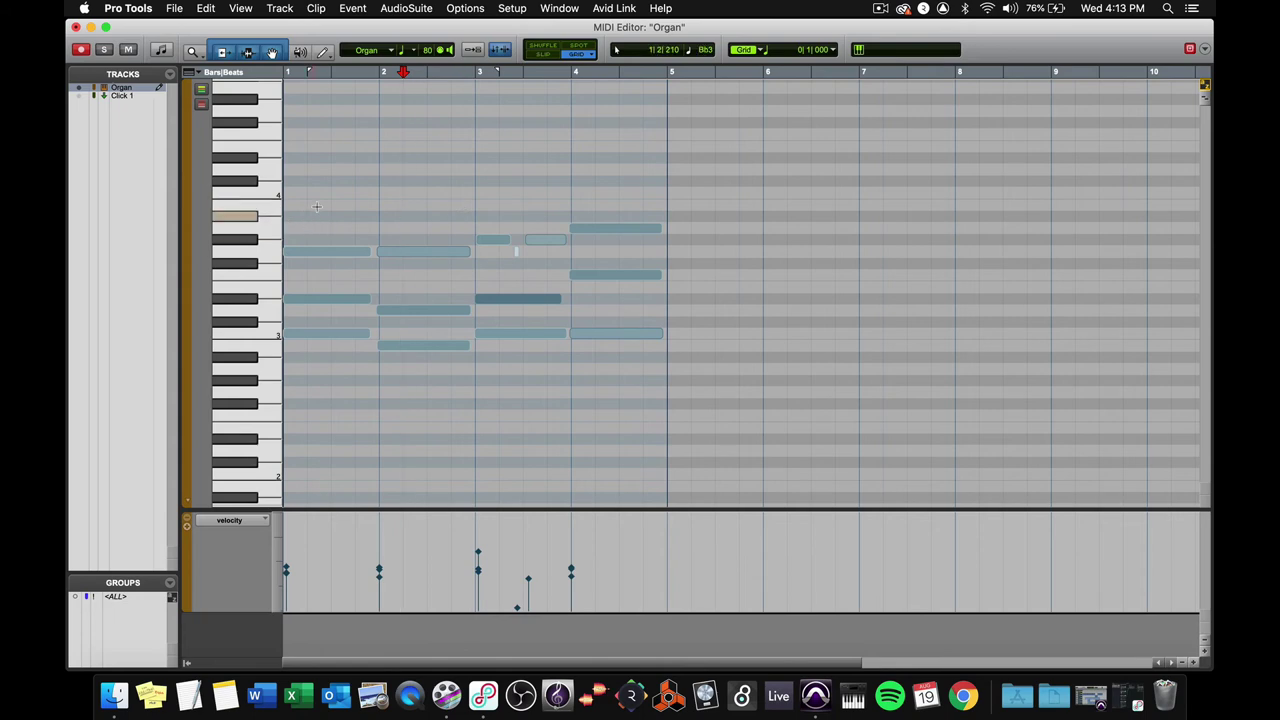
left_click(383, 252)
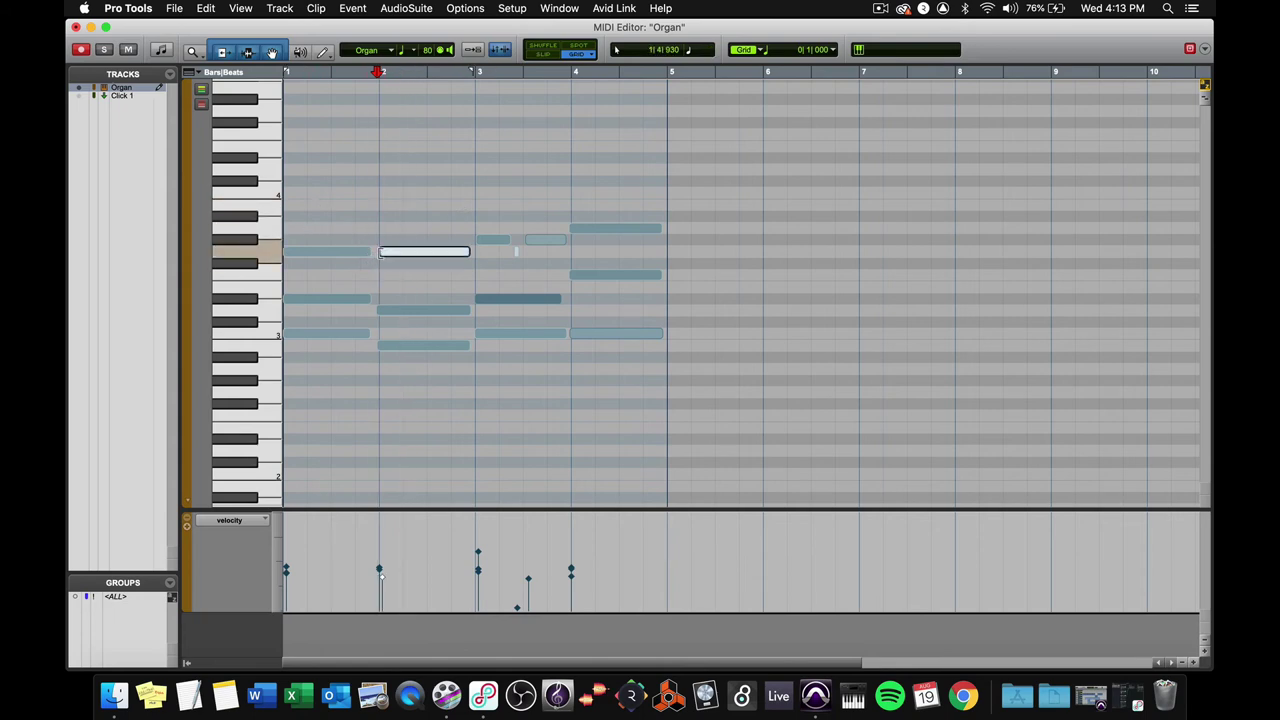
left_click(380, 310)
left_click(382, 346)
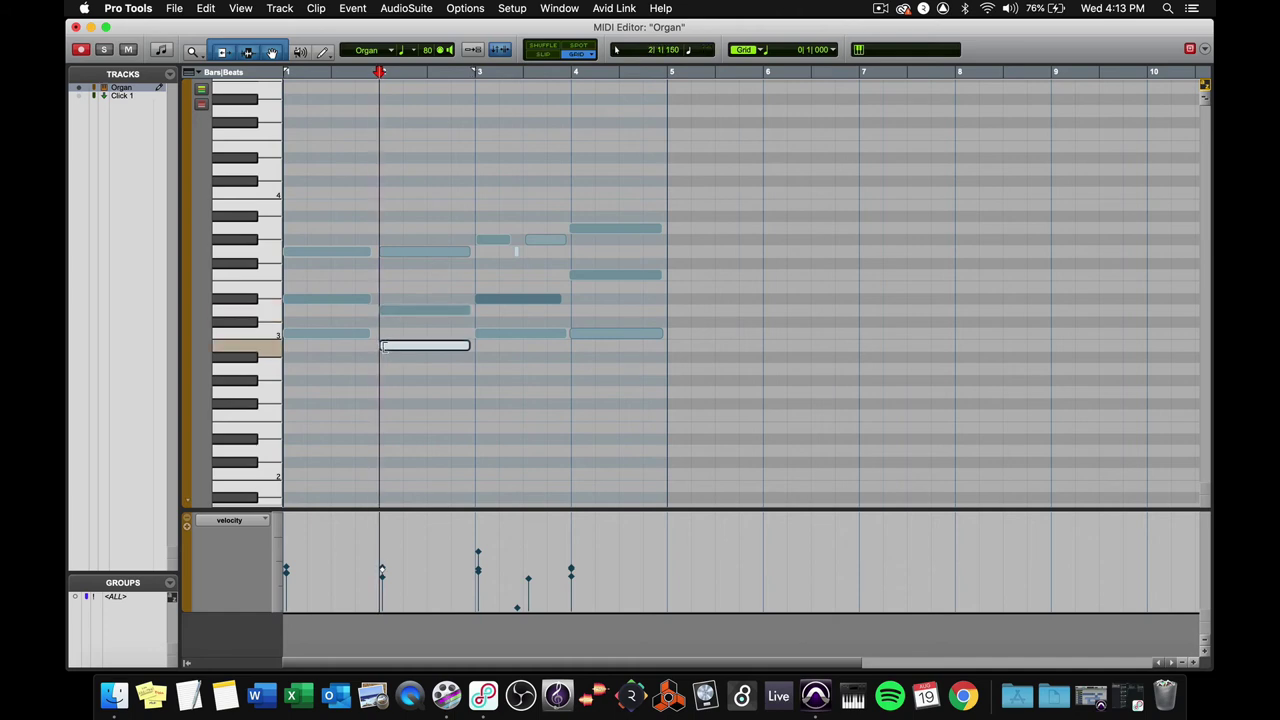
left_click(500, 252)
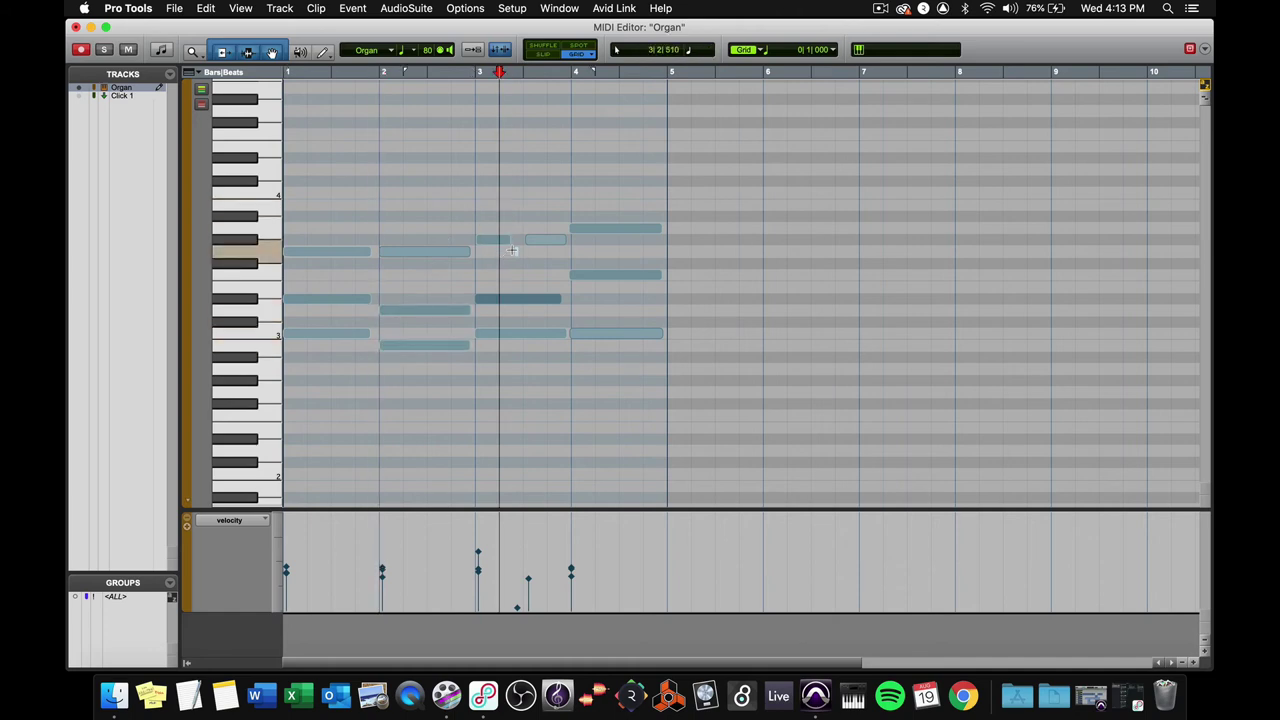
- Delete the short bar 3 note, extend the bar 3 note to bar 4, and select all notes
left_click(523, 251)
left_click(516, 251)
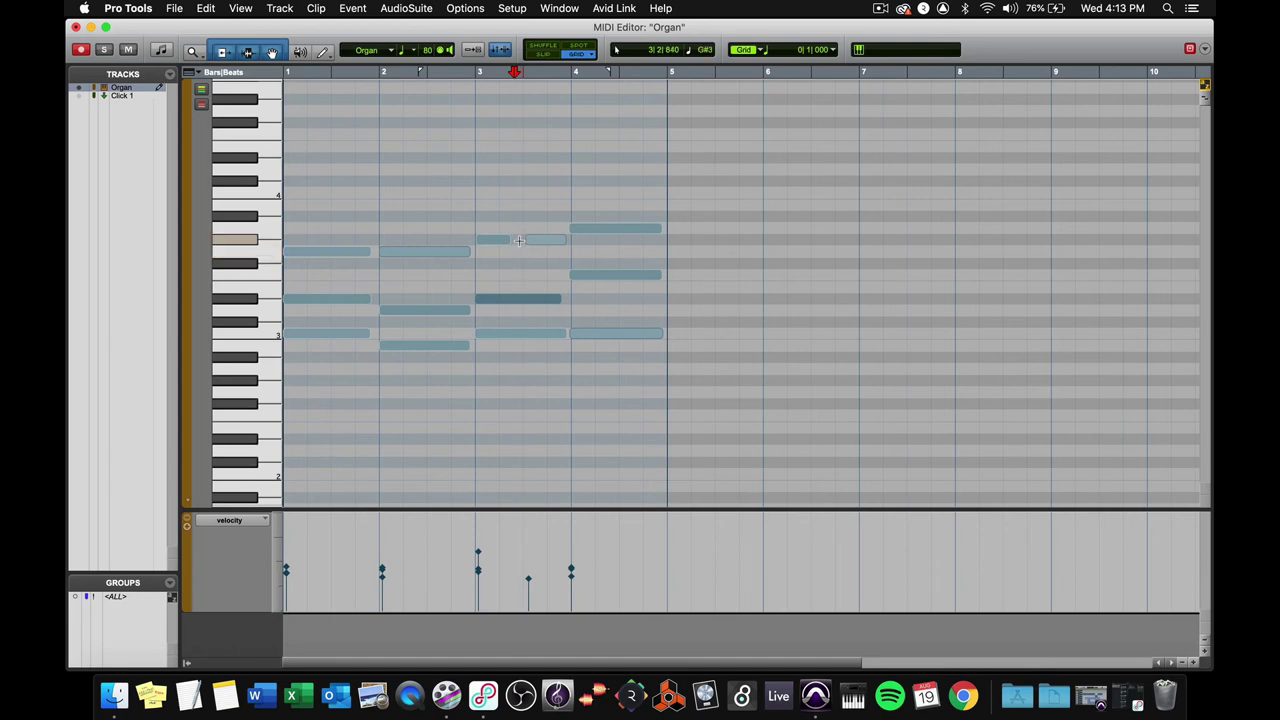
left_click(535, 241)
key("Delete")
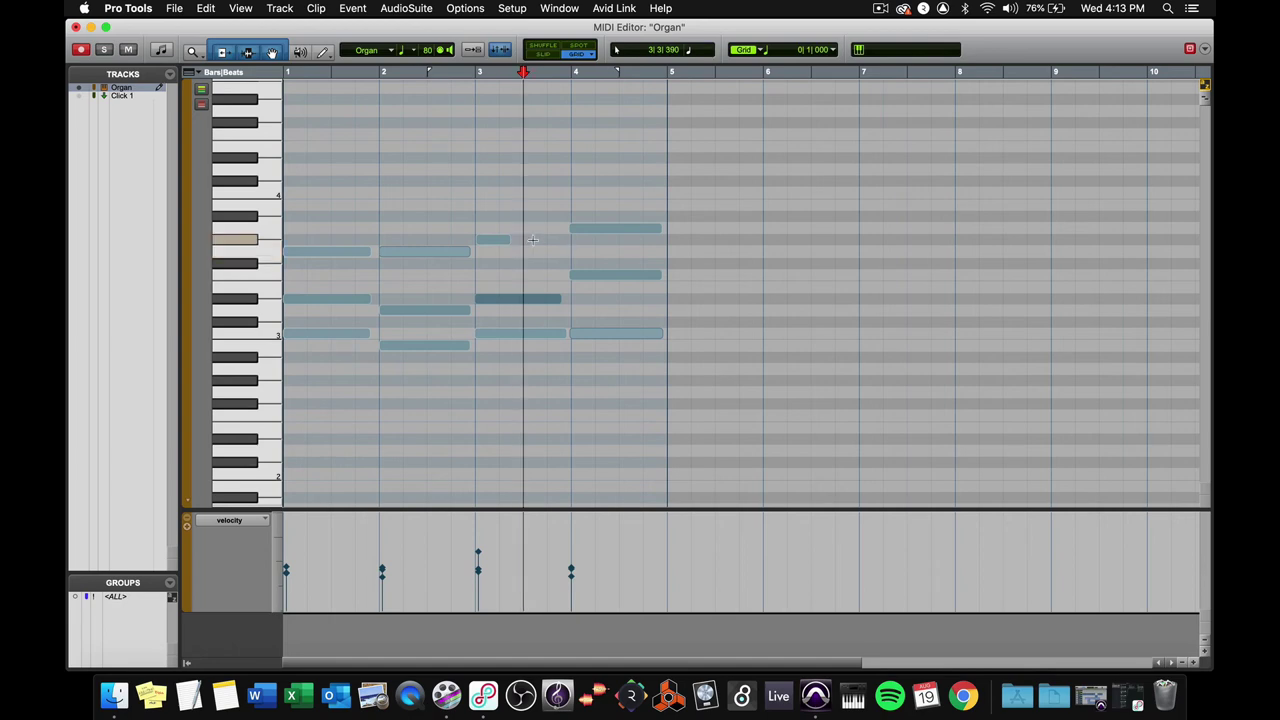
left_click_drag(505, 239, 570, 239)
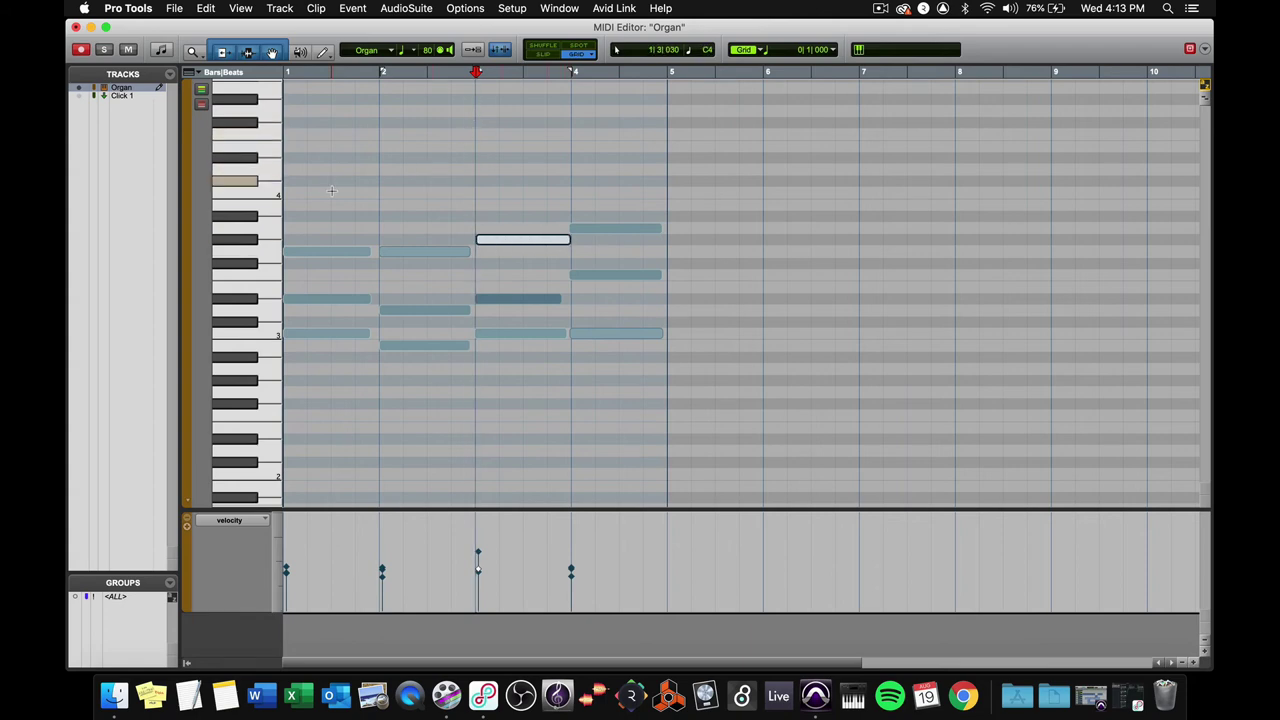
left_click_drag(323, 193, 650, 406)
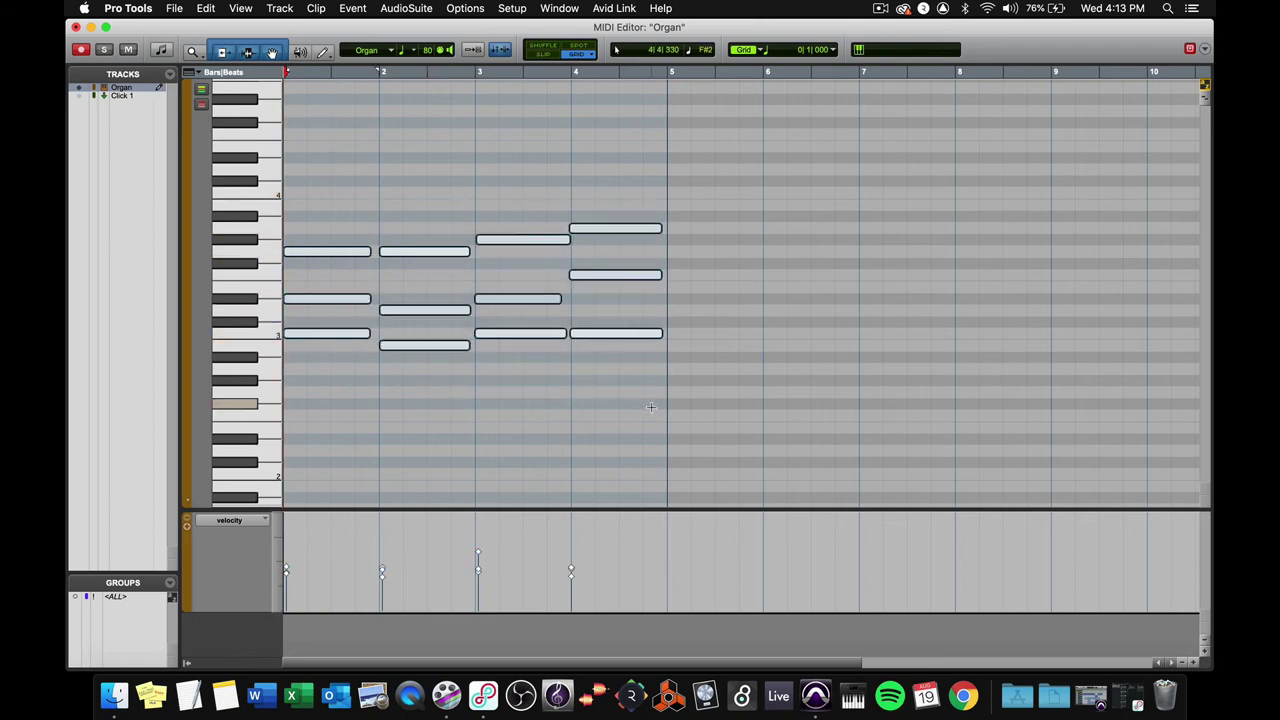
- Quantize the selected Organ notes to a 1/4-note grid with Note Off included
left_click(353, 9)
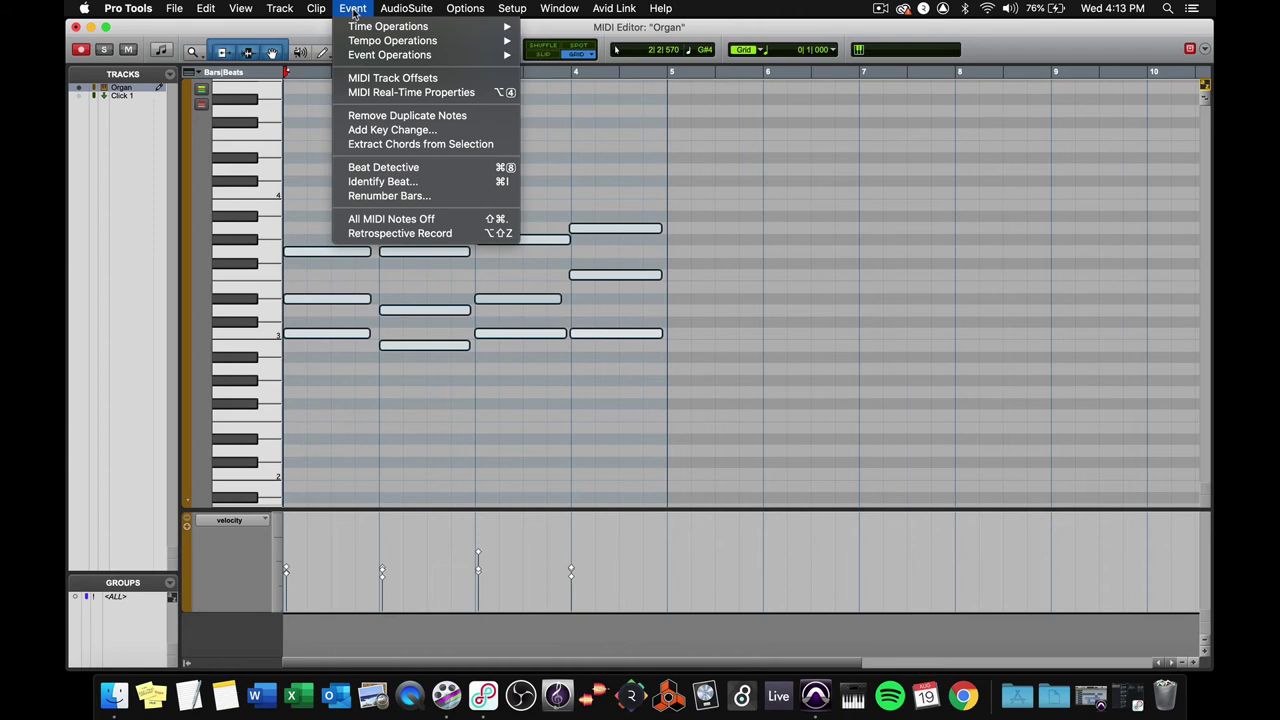
mouse_move(448, 60)
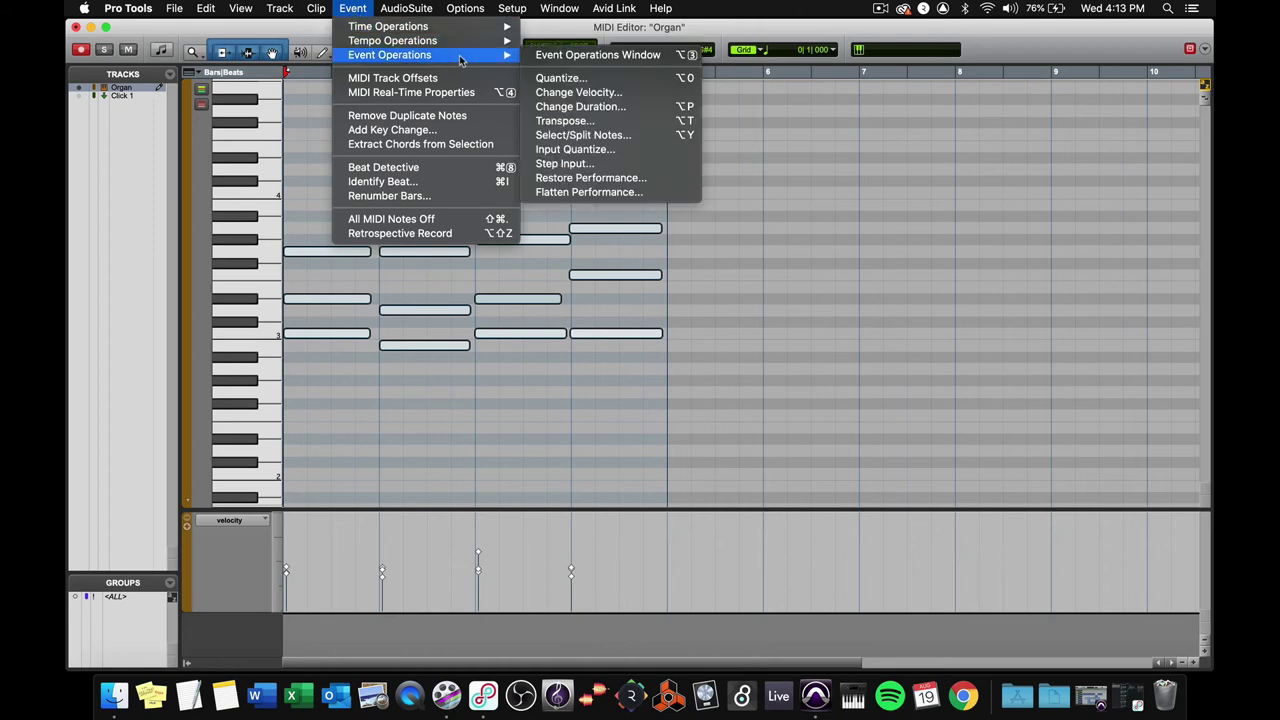
left_click(580, 79)
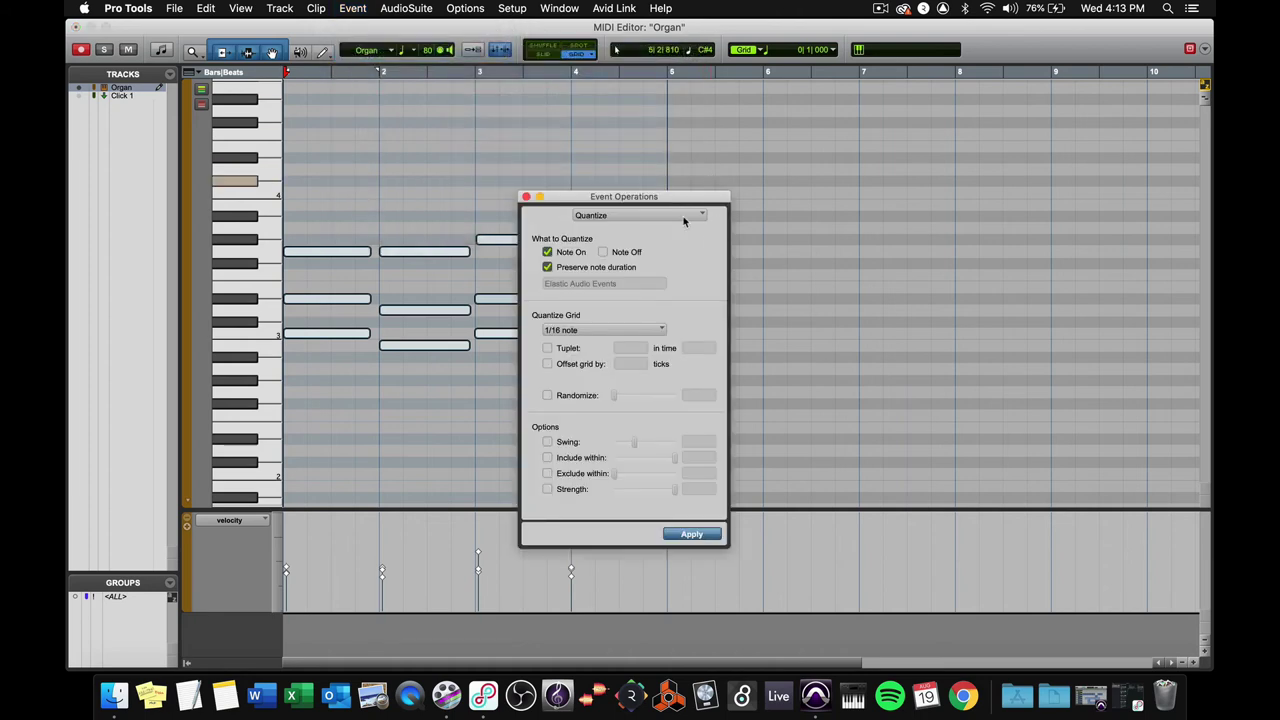
left_click_drag(672, 197, 901, 94)
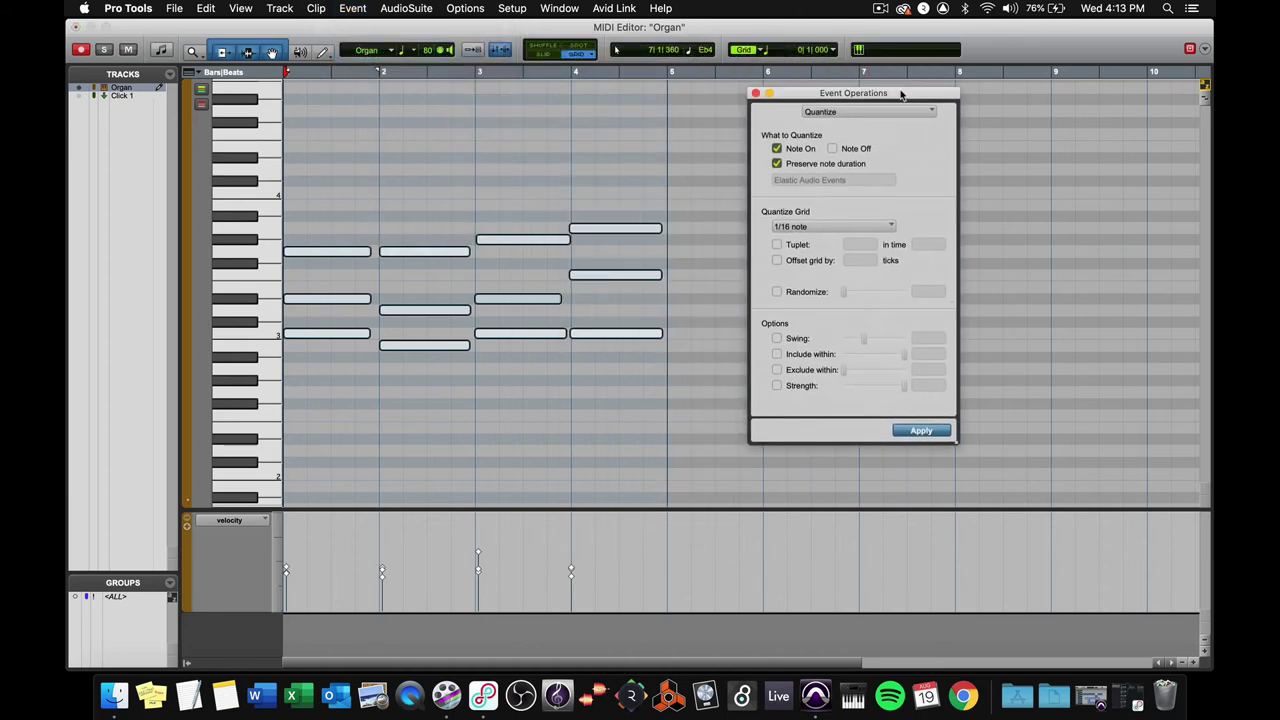
left_click(851, 229)
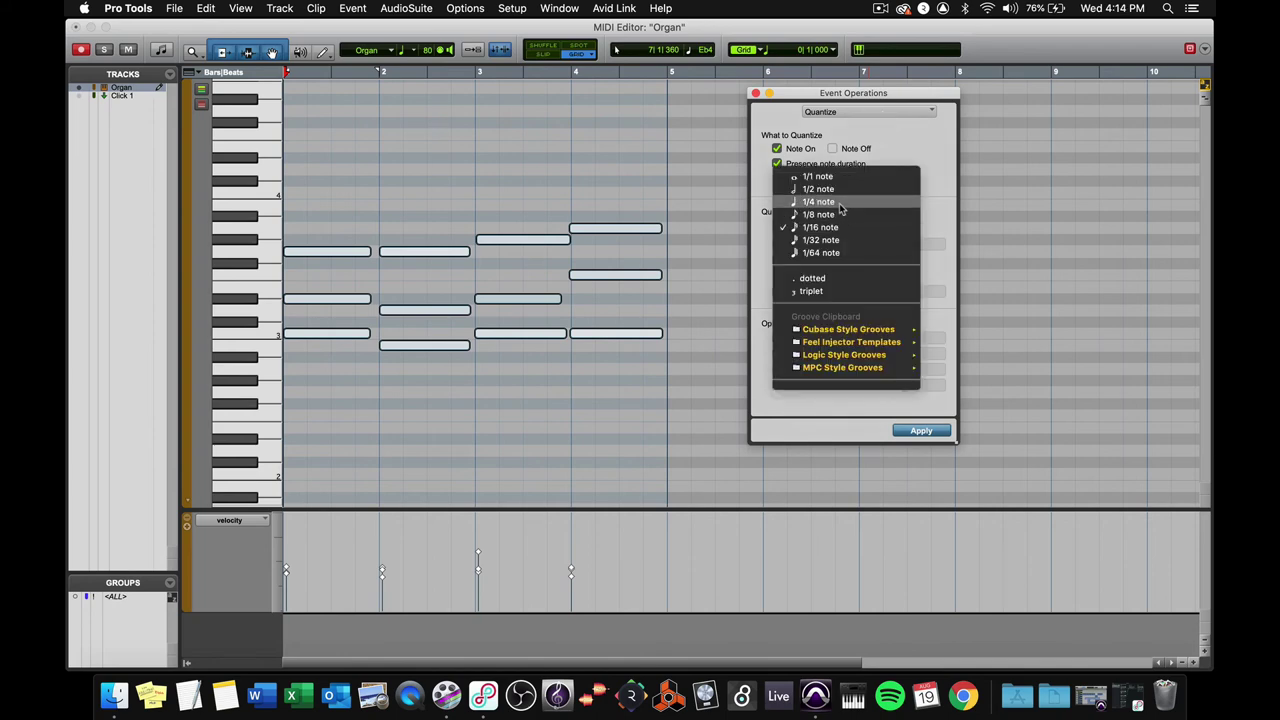
left_click(841, 202)
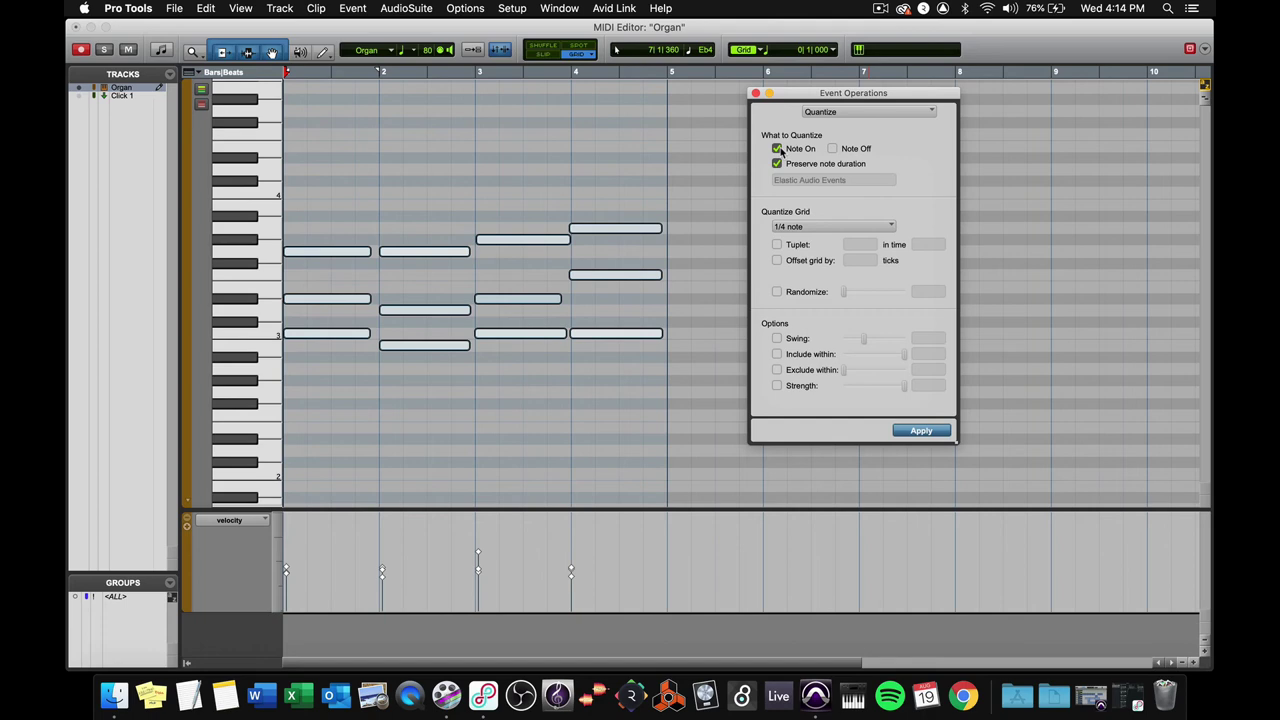
left_click(832, 149)
left_click(912, 432)
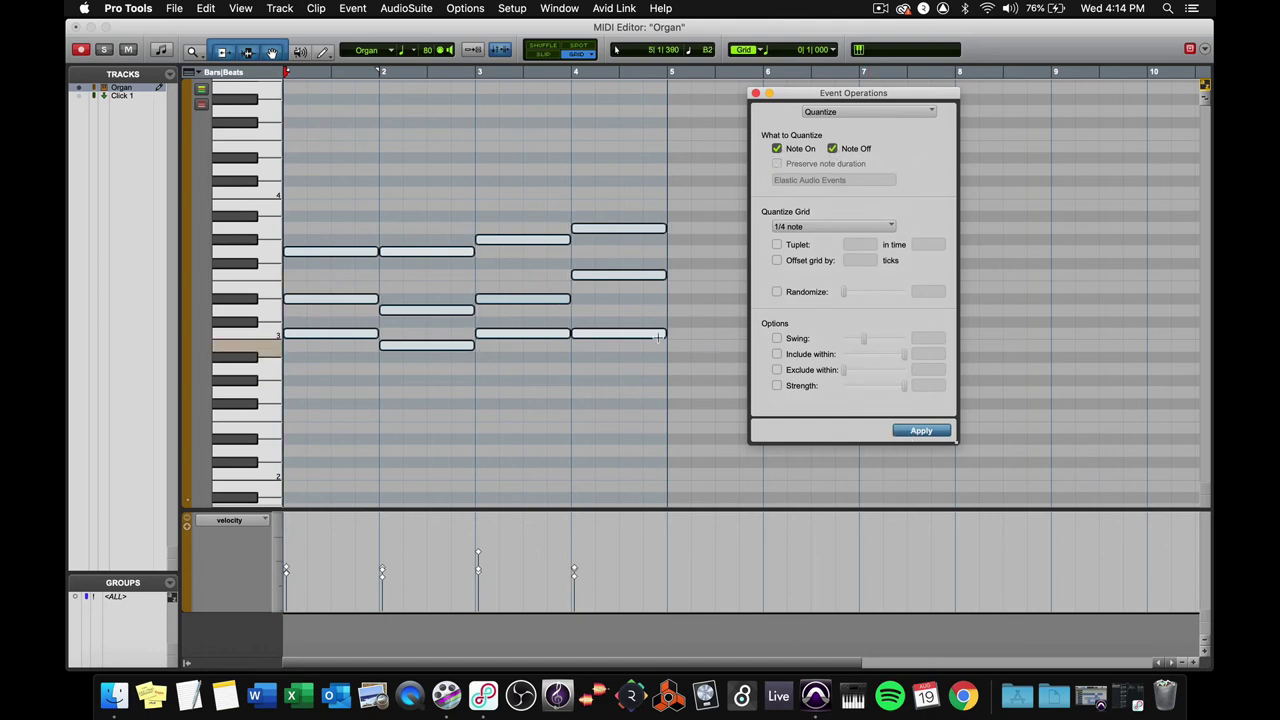
left_click(602, 394)
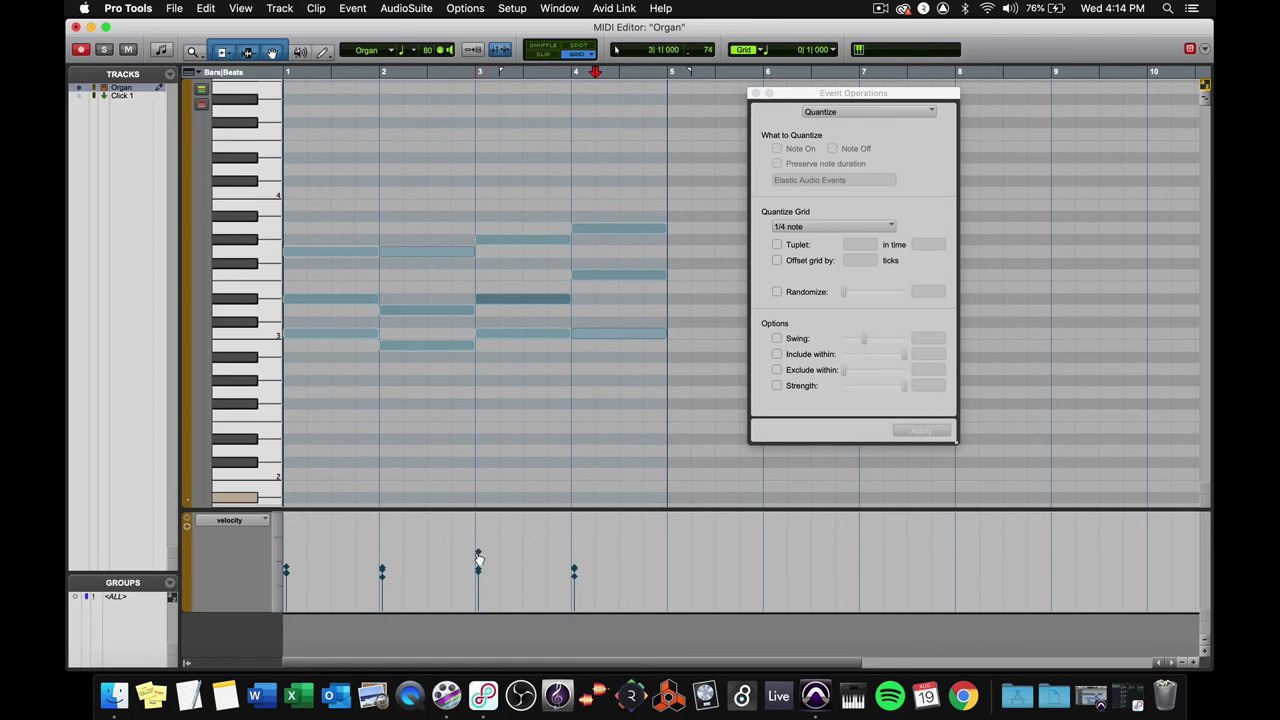
- Close the Quantize window, play back the tidied notes, and close the MIDI Editor
left_click(478, 562)
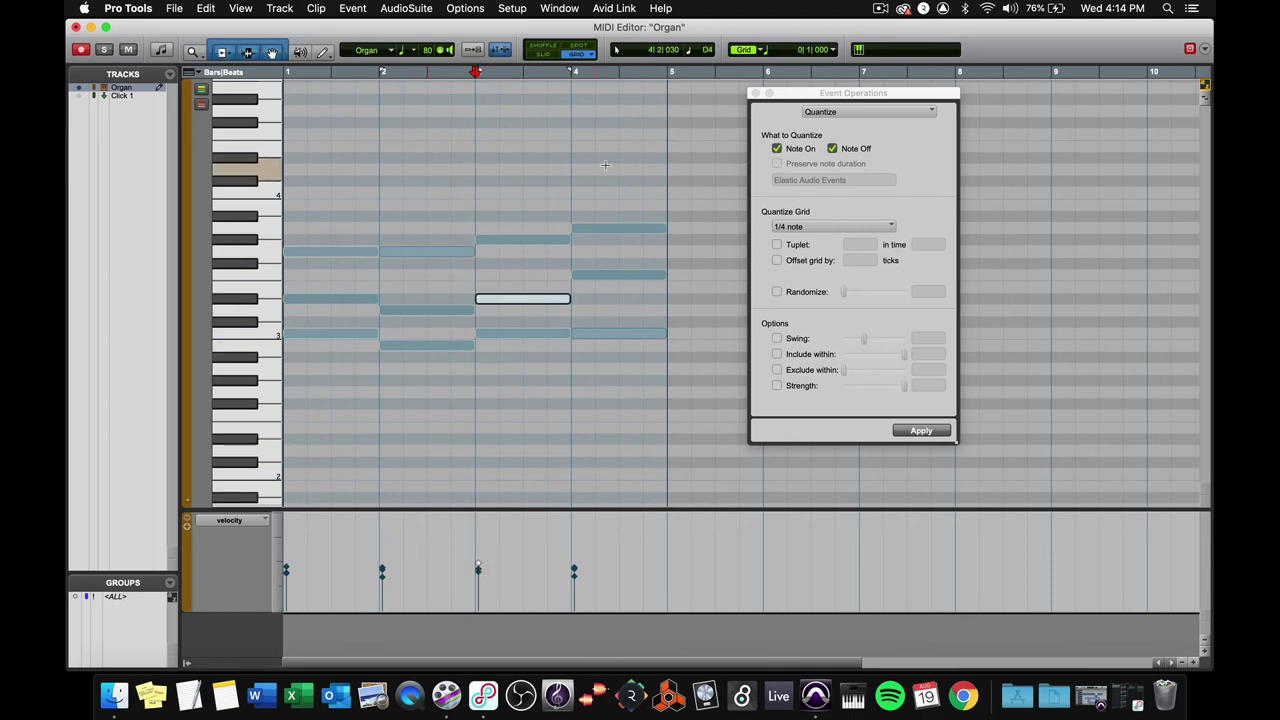
left_click(756, 93)
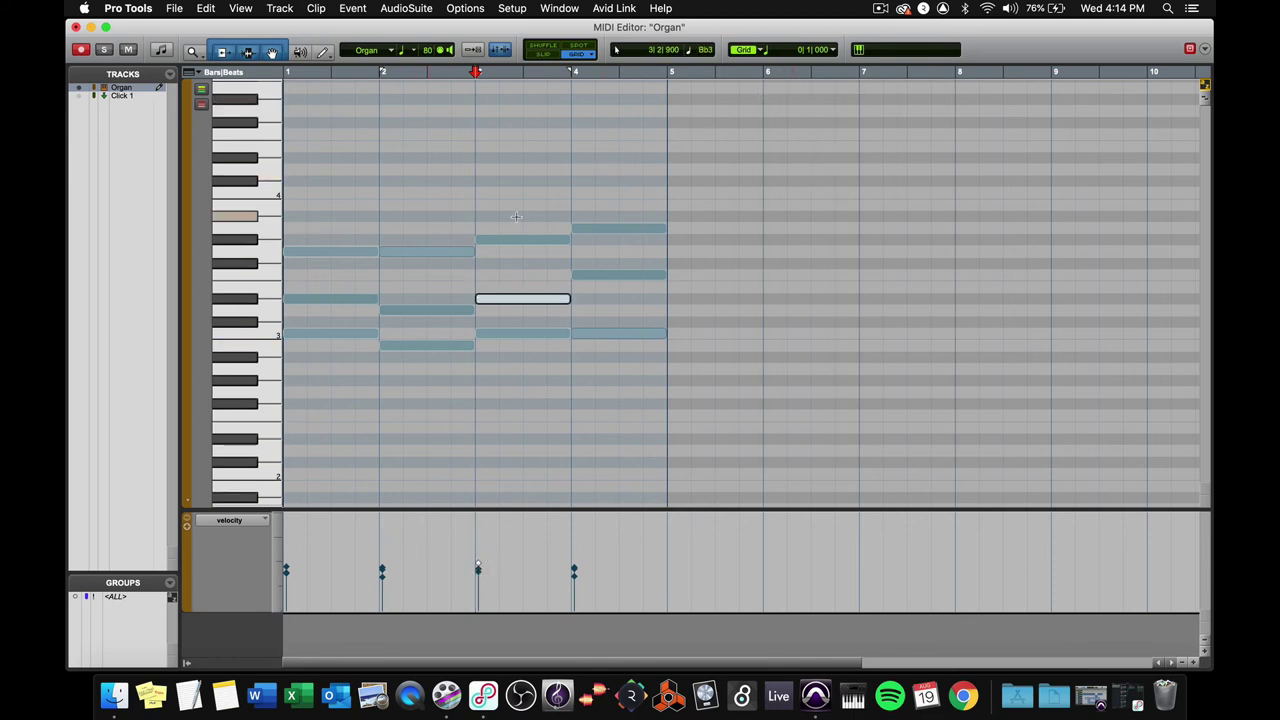
key("space")
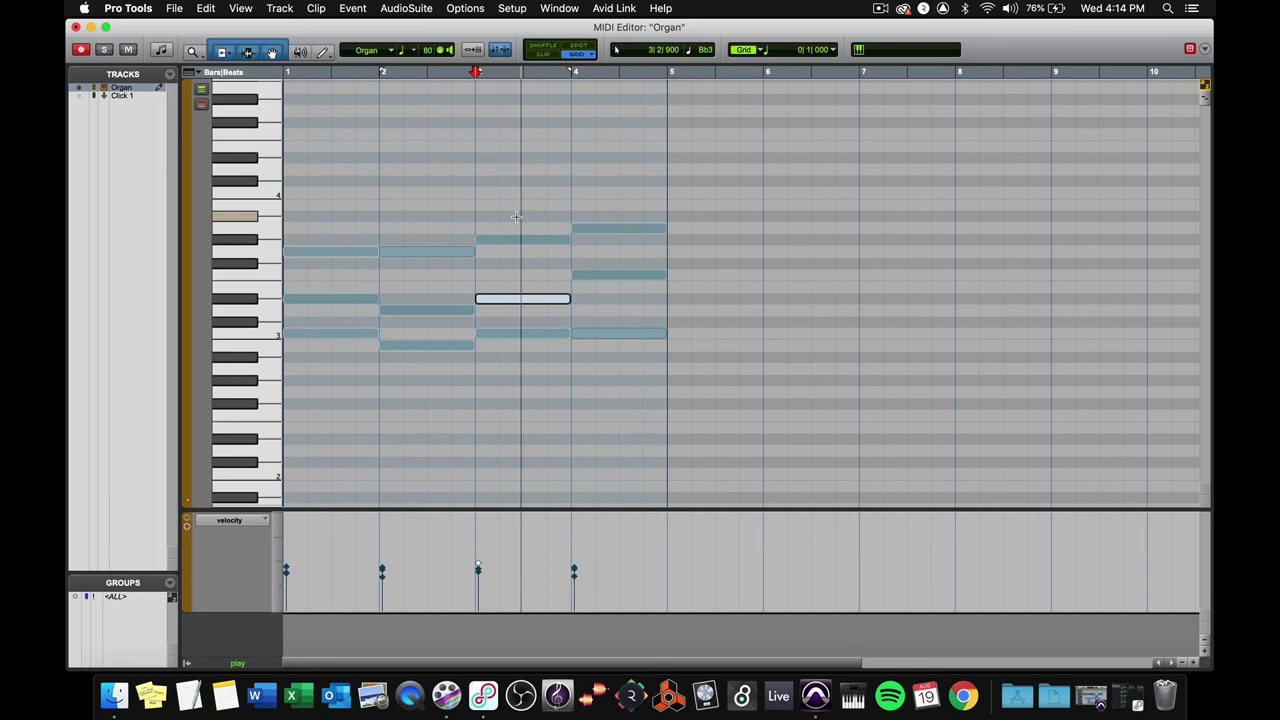
key("space")
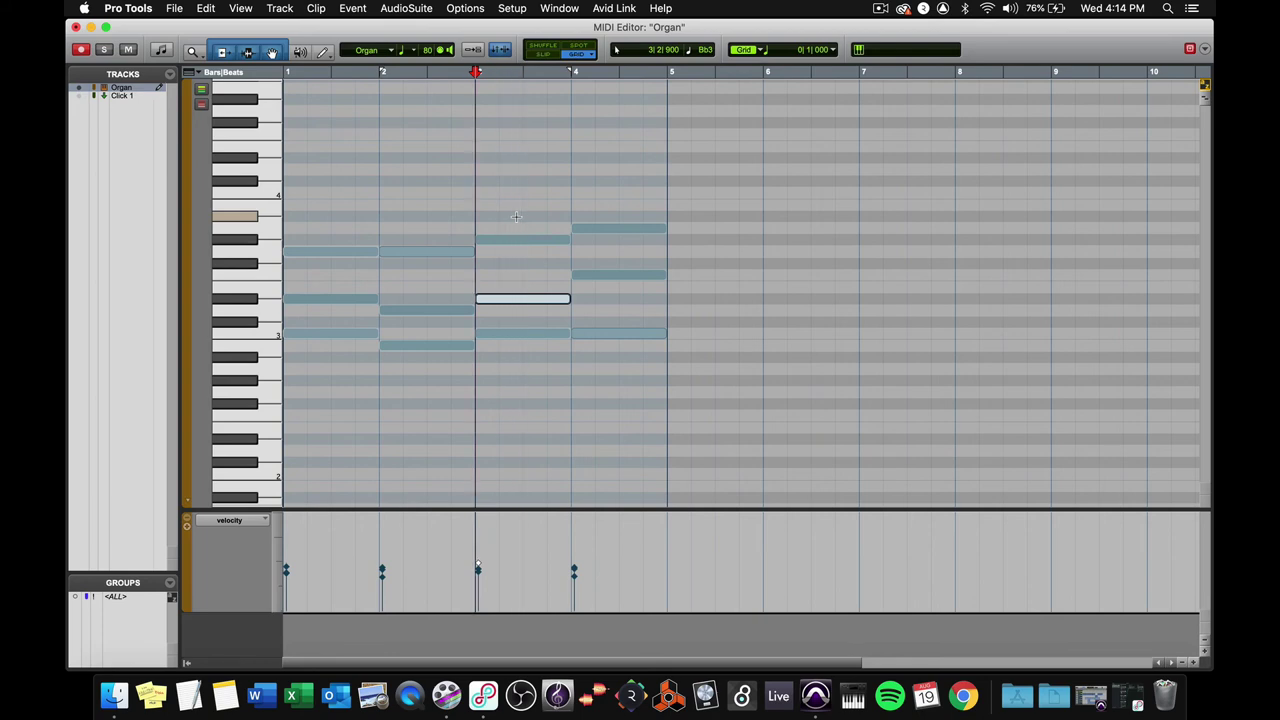
left_click(76, 28)
- Play Organ-01 from the start and mute the Click 1 track during playback
left_click(570, 241)
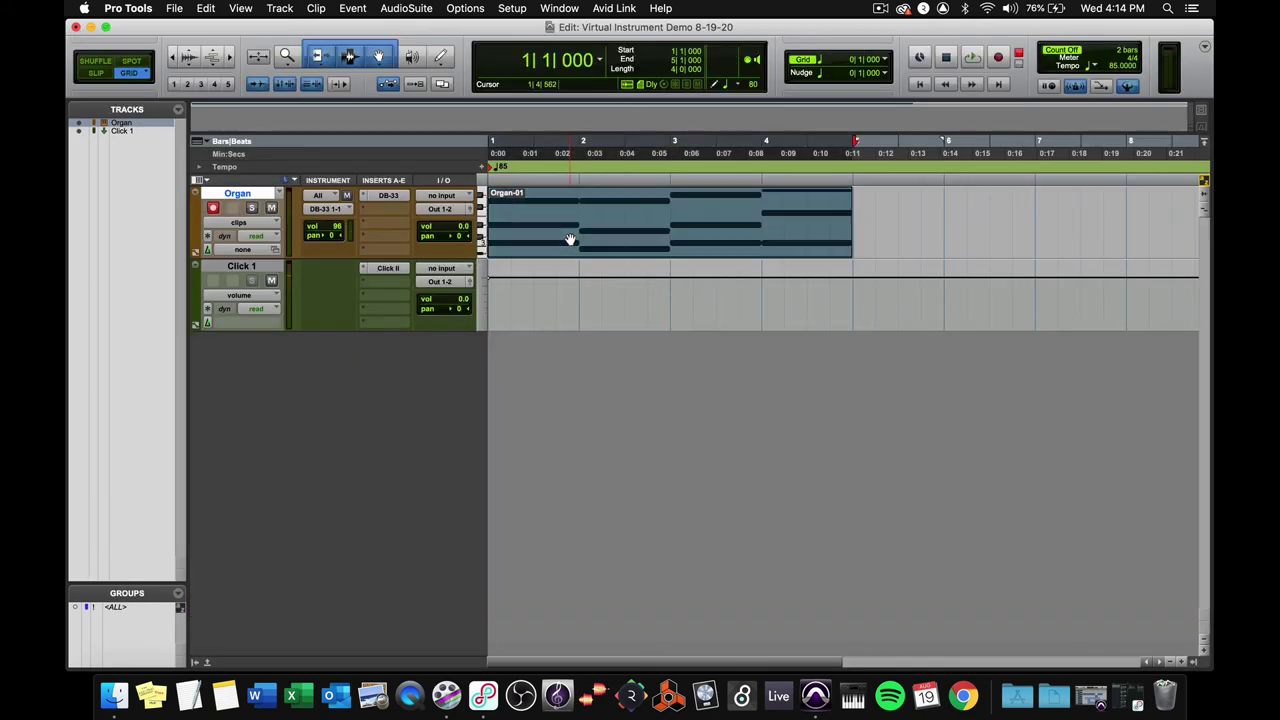
key("space")
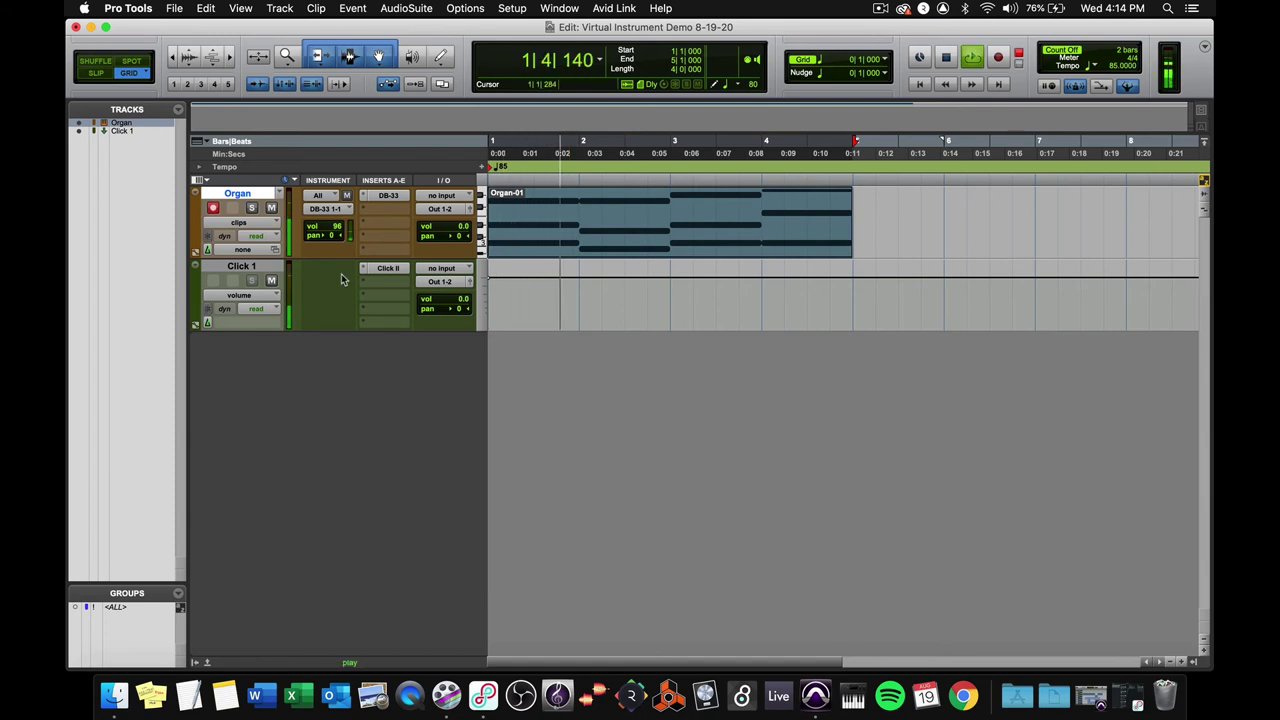
left_click(271, 281)
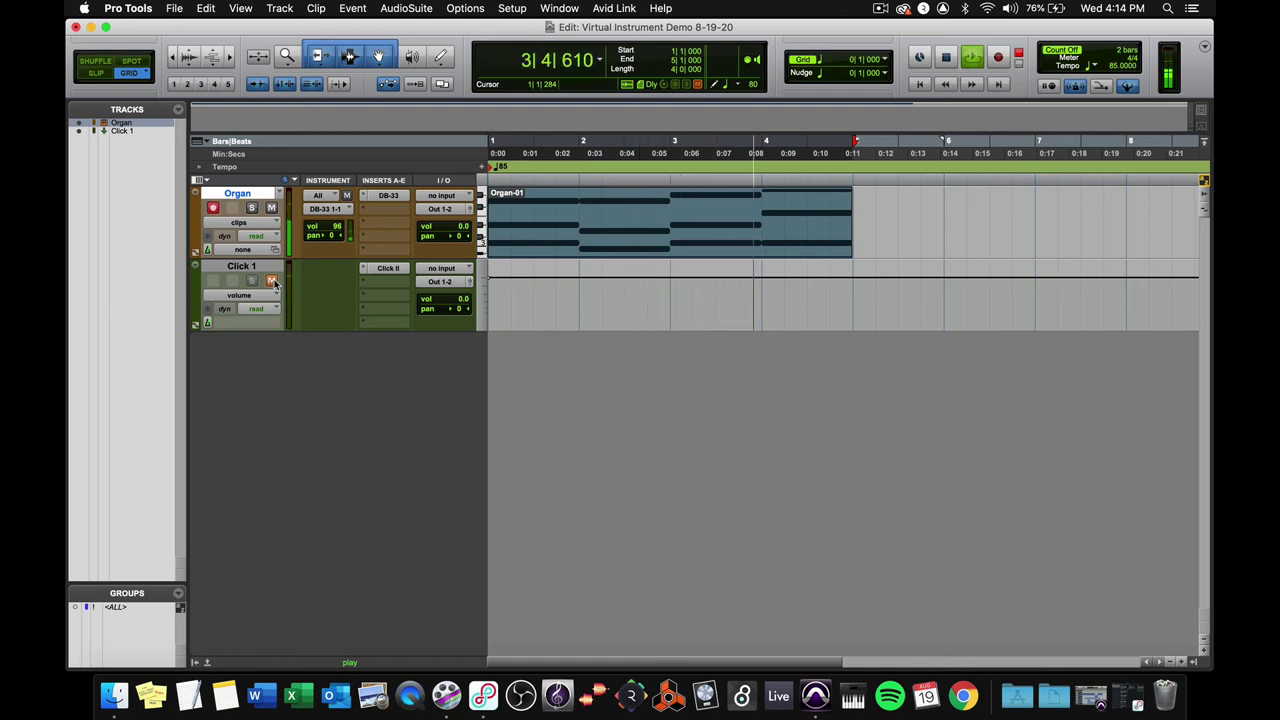
key("space")
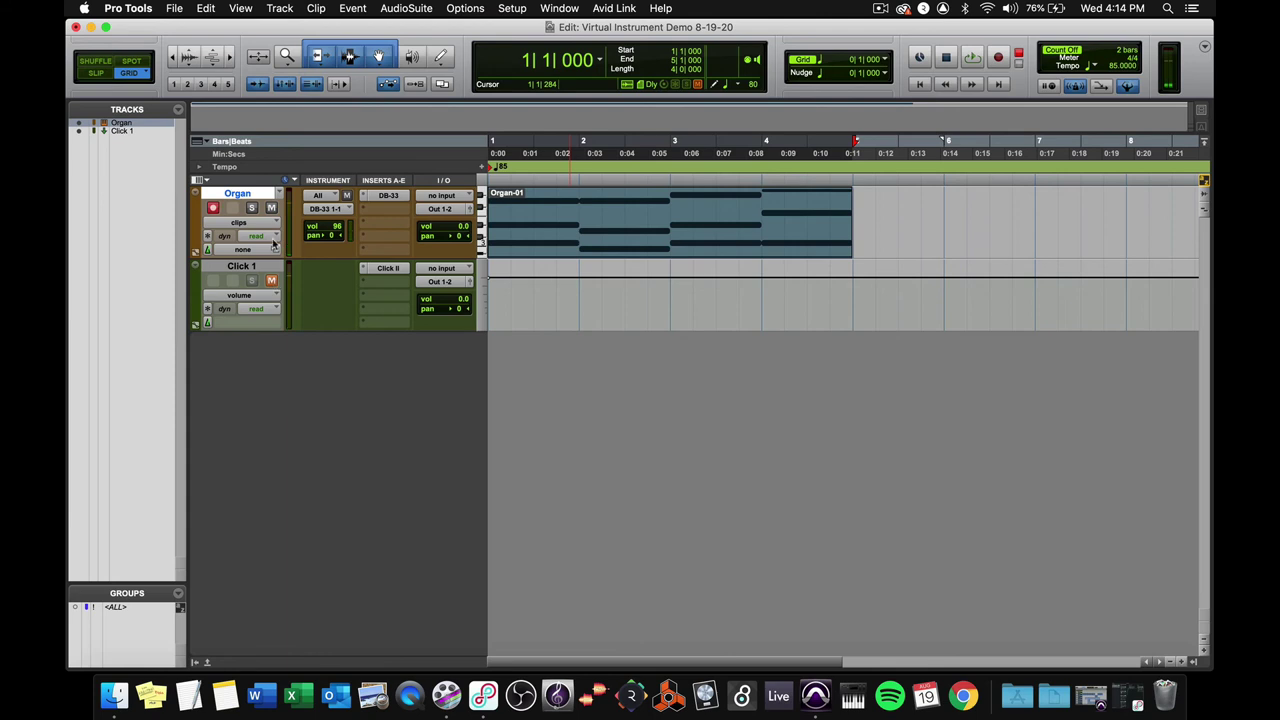
- Replace DB-33 on the Organ track's insert A with Xpand!2 (mono)
left_click(364, 197)
mouse_move(447, 195)
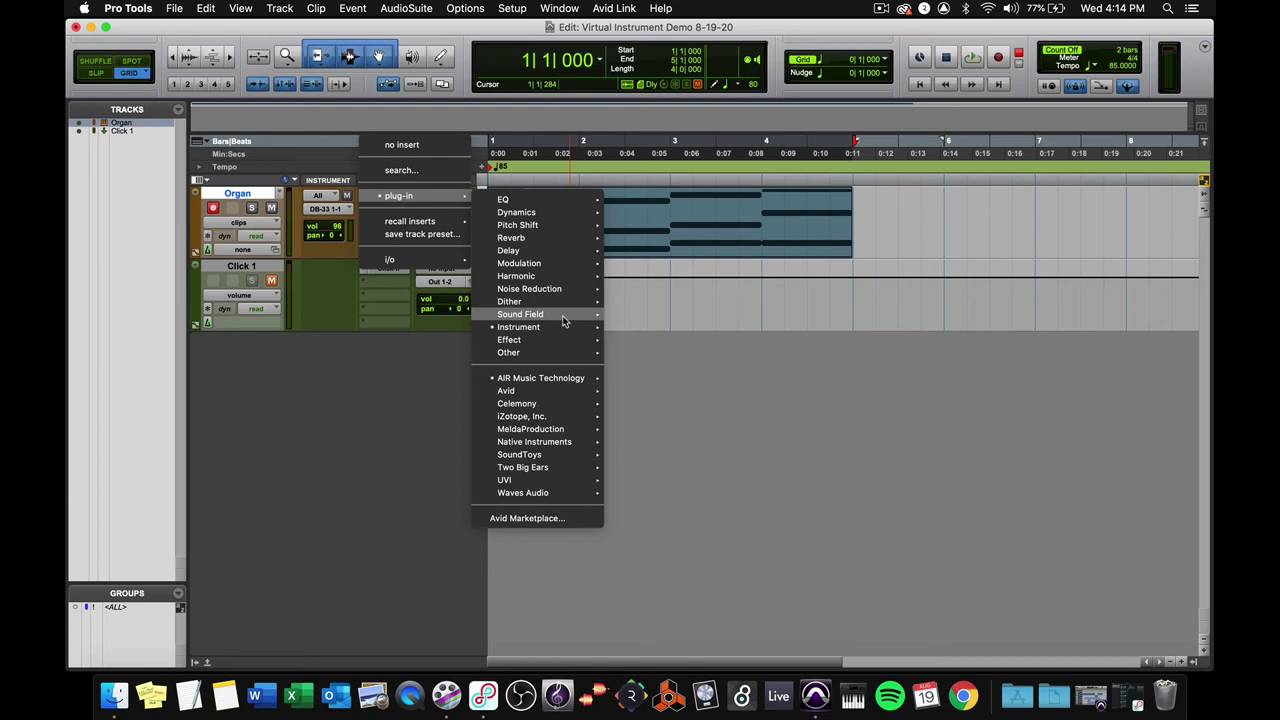
mouse_move(562, 327)
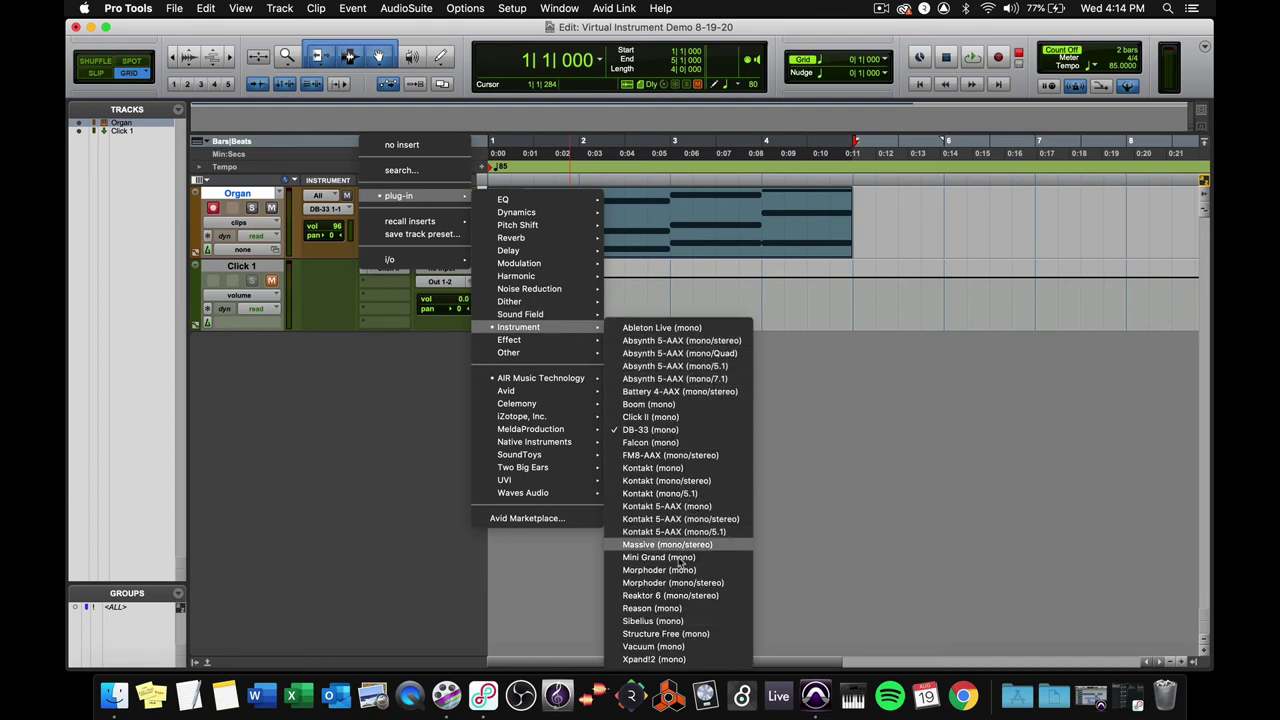
left_click(652, 659)
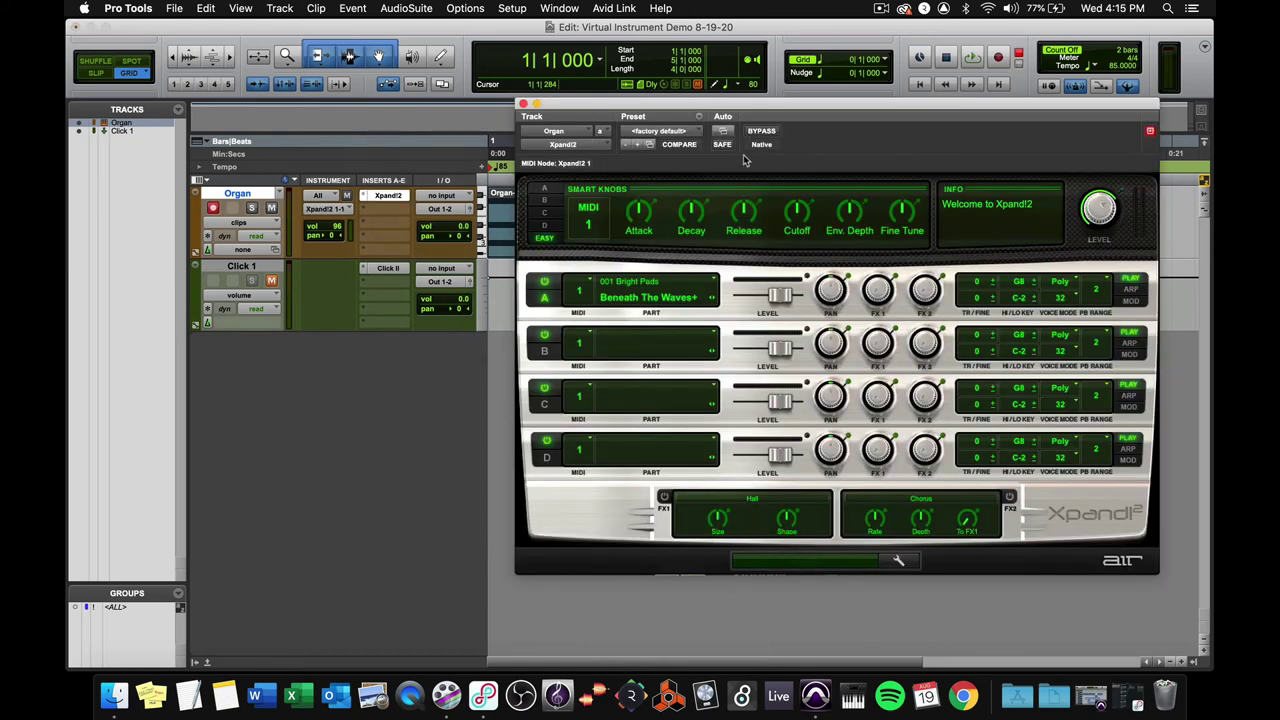
- Load Xpand!2's 16 Strings > +17 Drama Strings preset and move the window off the clip
left_click(688, 134)
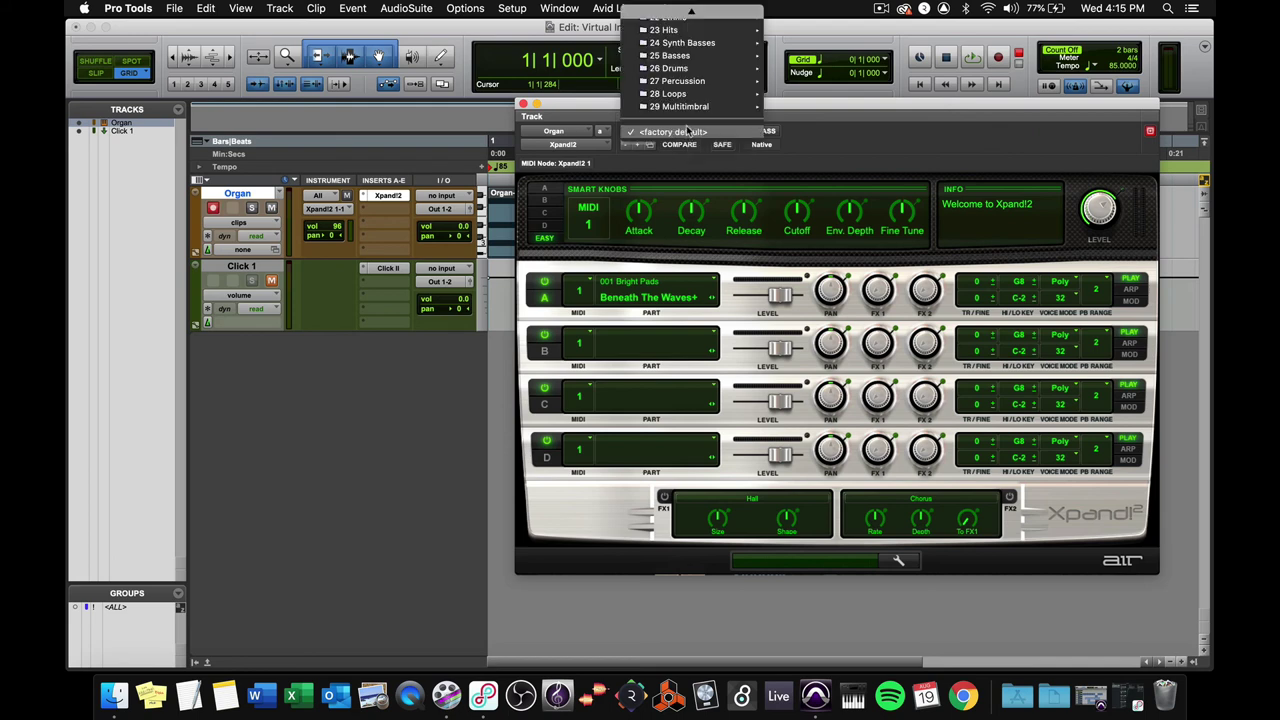
scroll(690, 140, "up", 5)
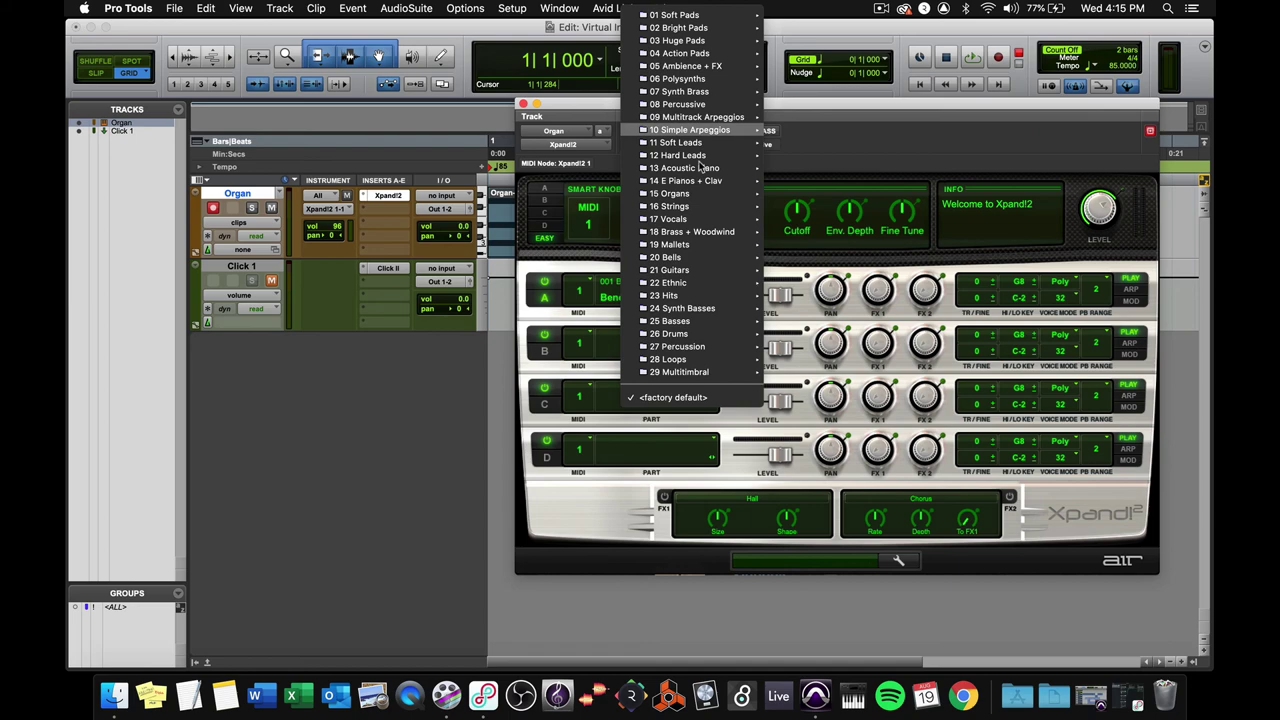
mouse_move(708, 196)
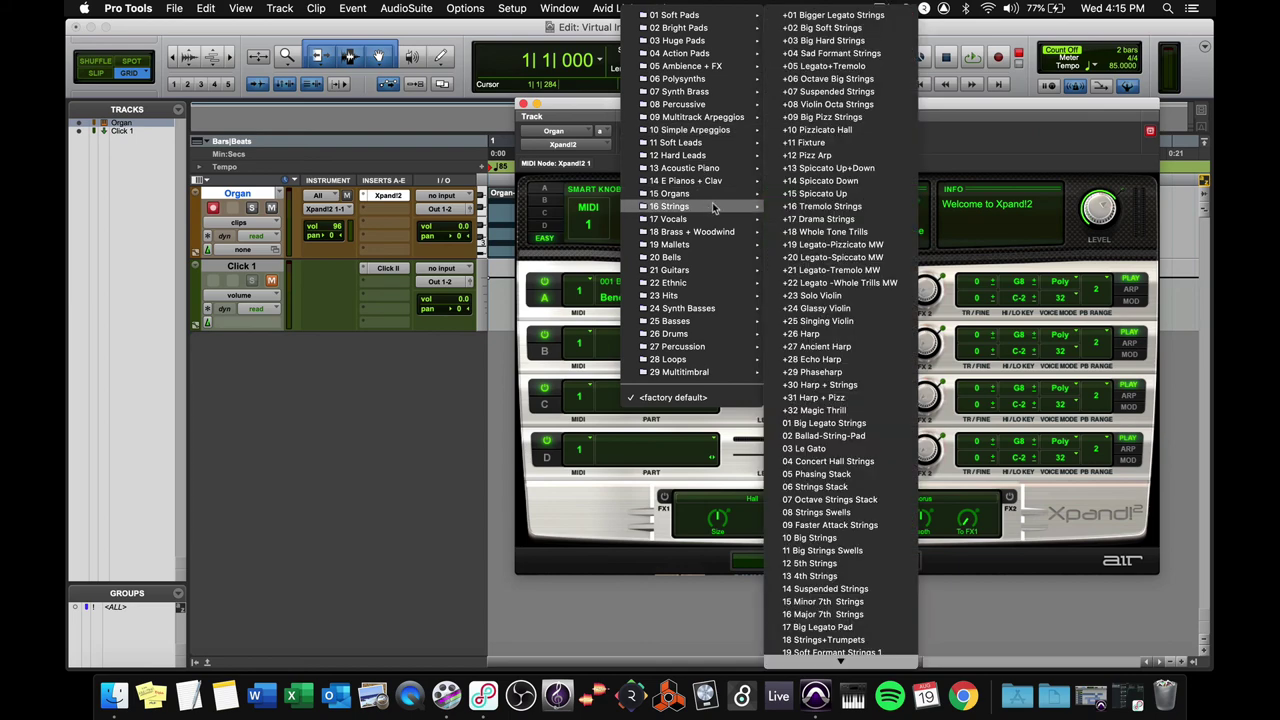
left_click(791, 218)
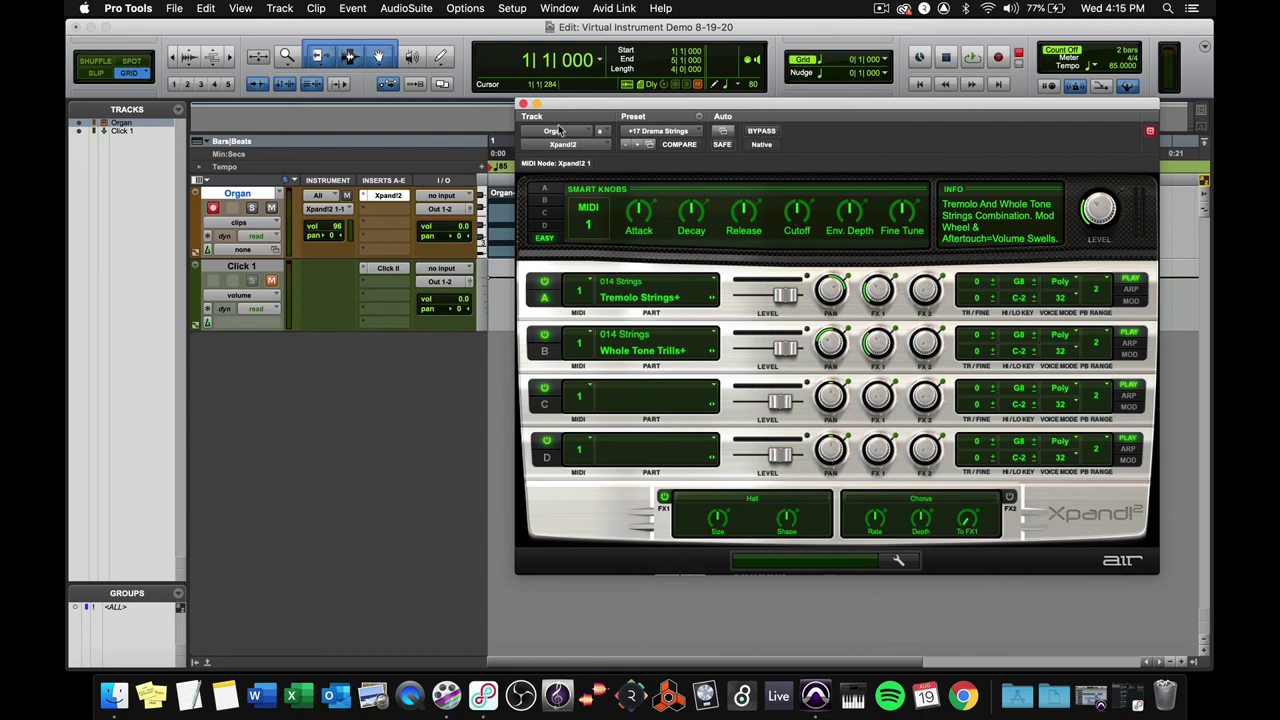
left_click_drag(563, 103, 610, 380)
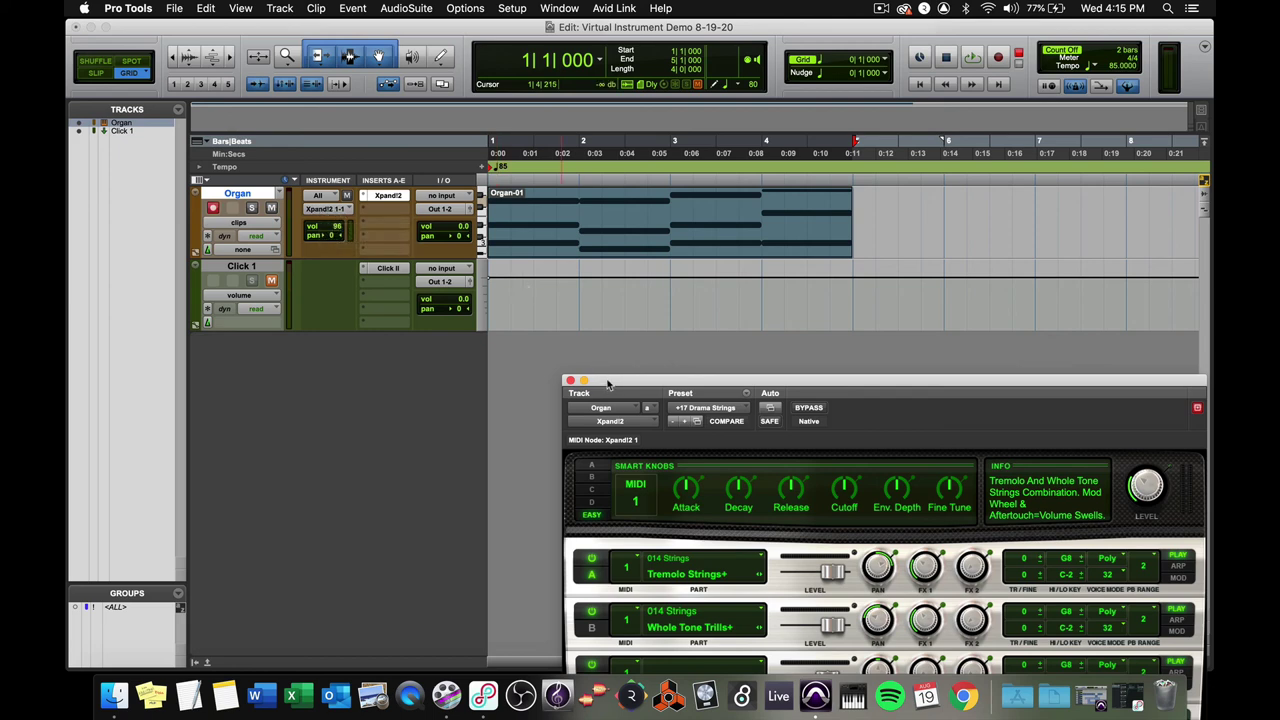
- Audition the strings, then load the 17 Vocals > +11 Female Eeh Choir preset and close Xpand!2
key("space")
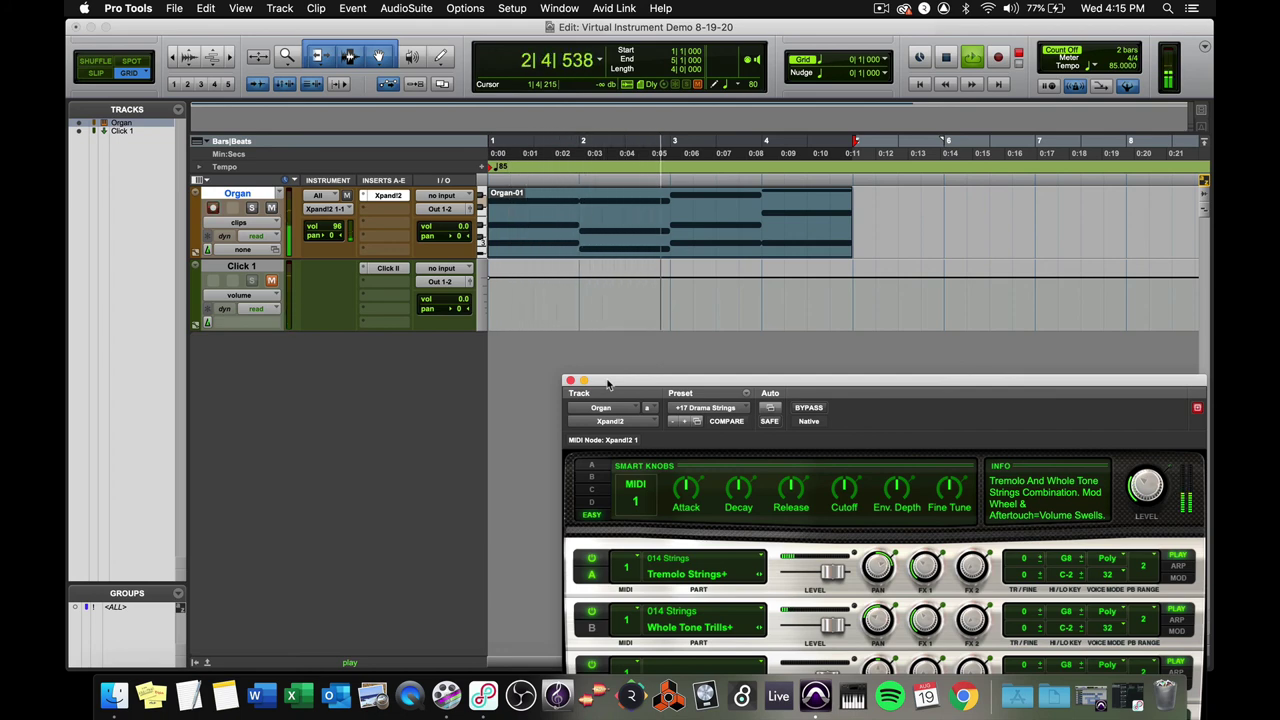
key("space")
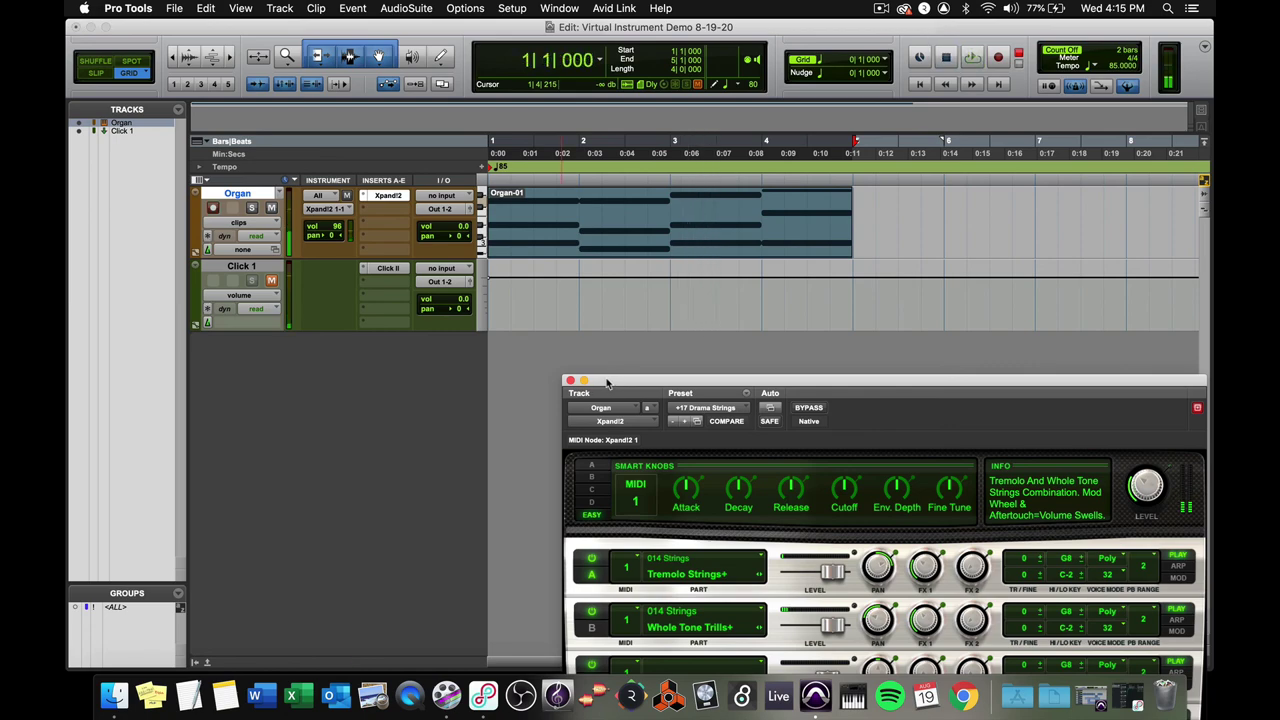
left_click_drag(670, 388, 552, 94)
left_click(600, 111)
mouse_move(640, 112)
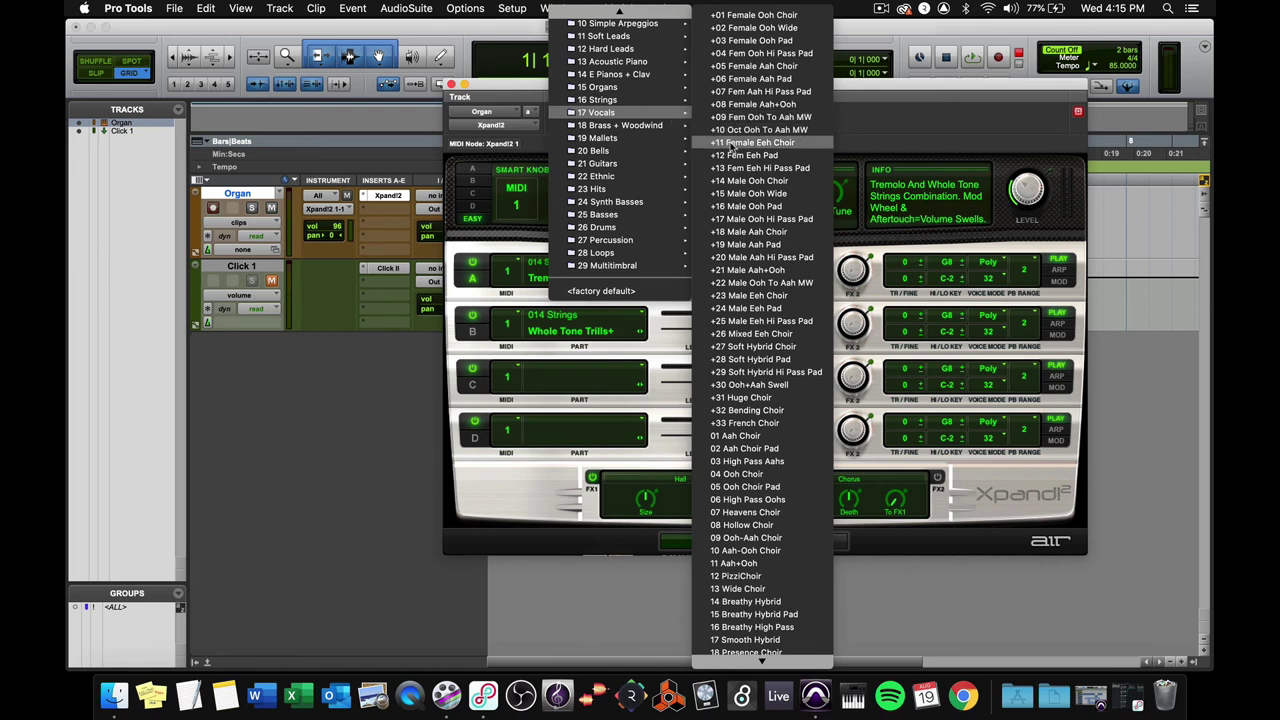
left_click(731, 146)
key("super+w")
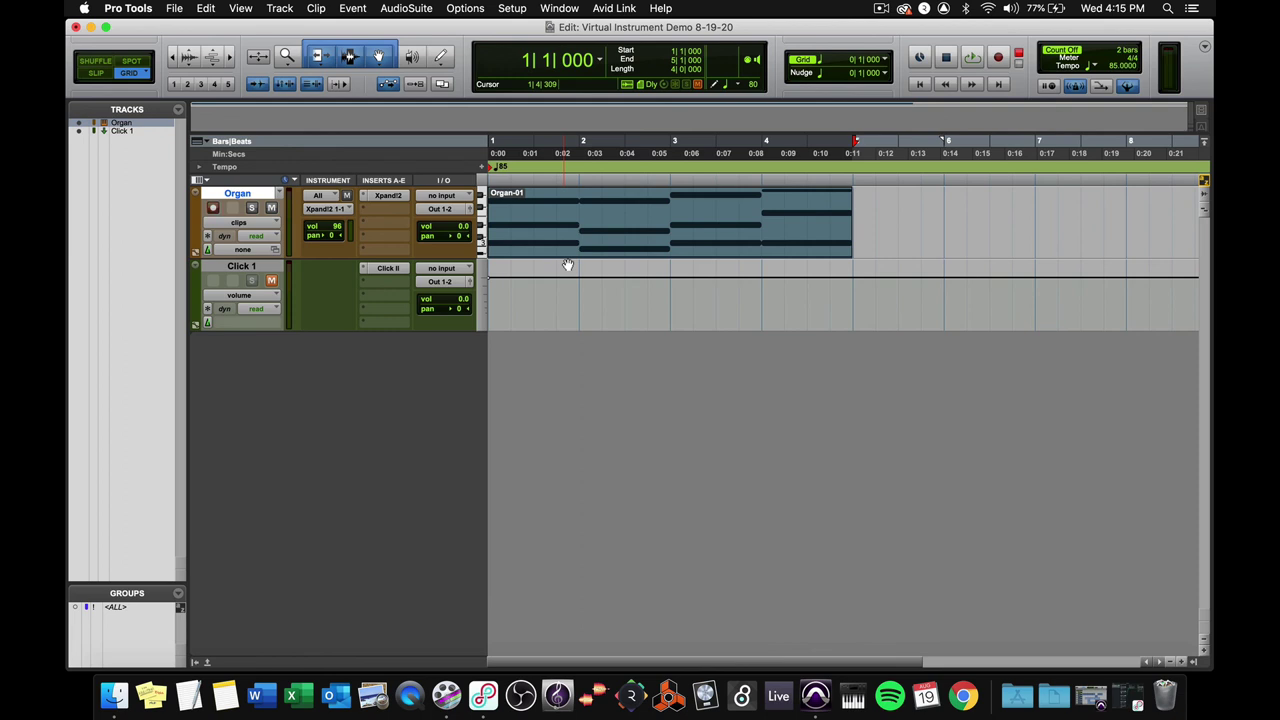
- Play the choir-voiced Organ part, then list Modulation plug-ins for Organ insert B
key("space")
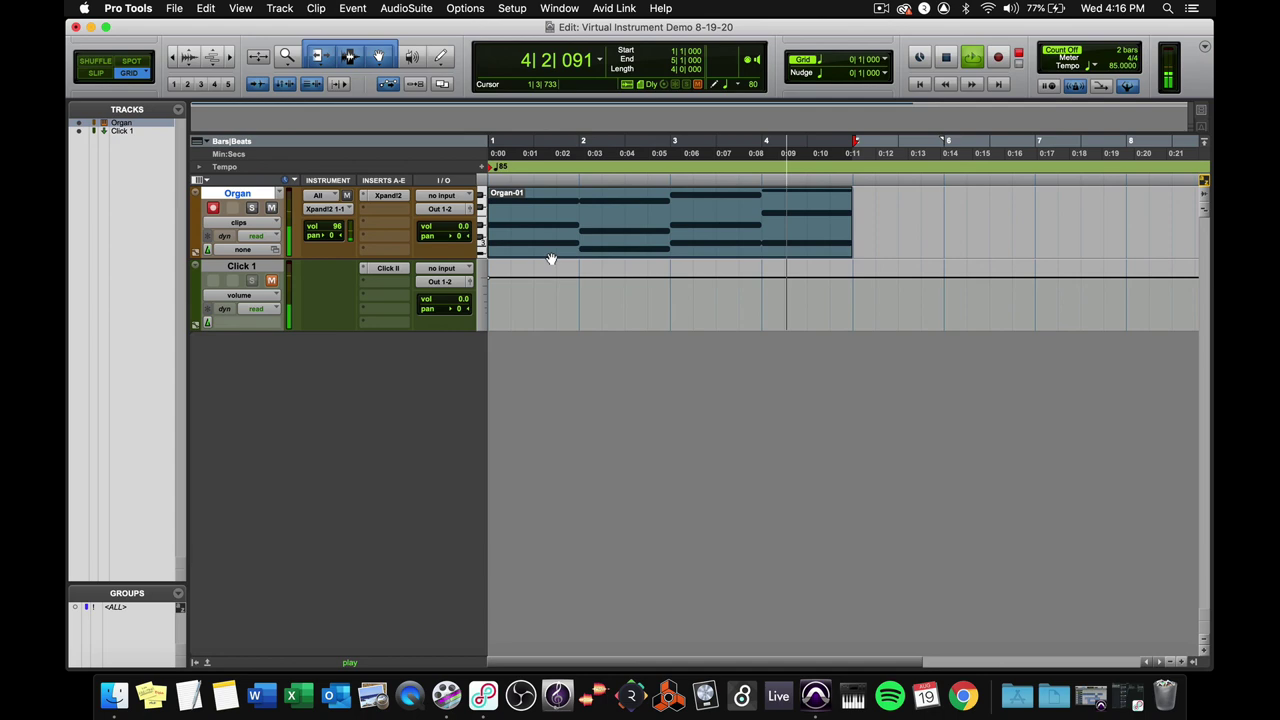
key("space")
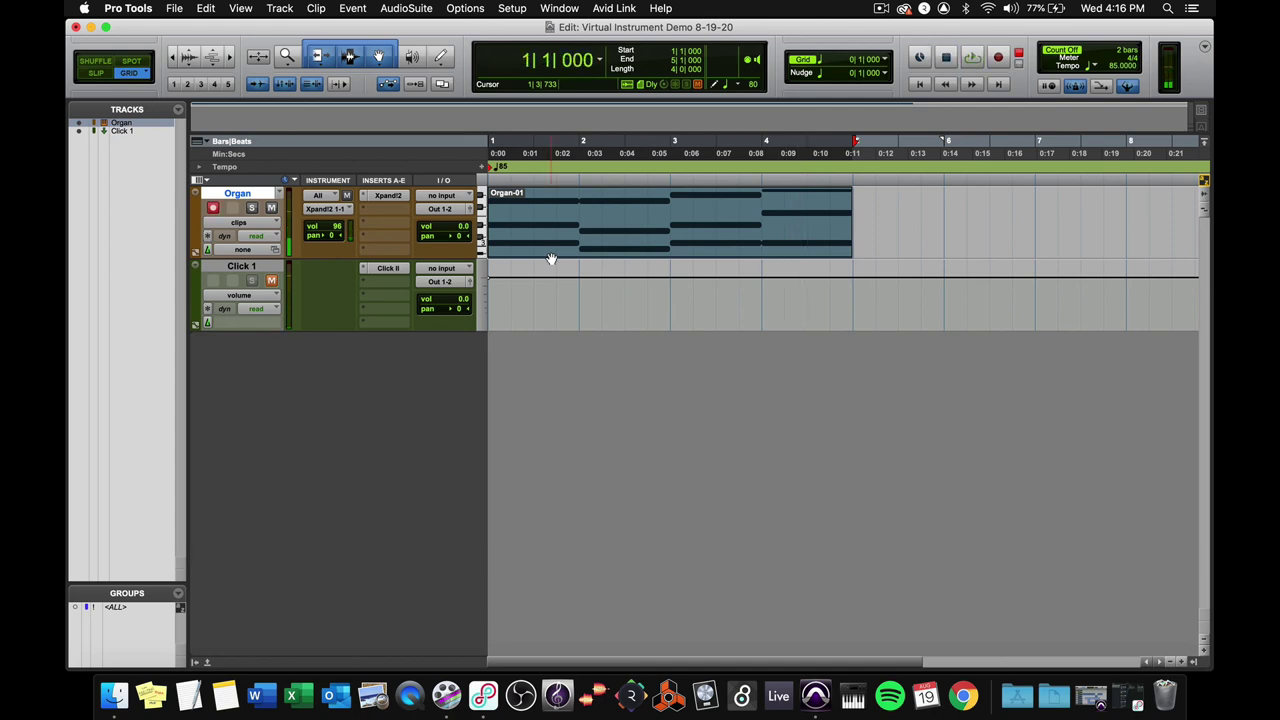
left_click(374, 211)
mouse_move(376, 209)
mouse_move(568, 290)
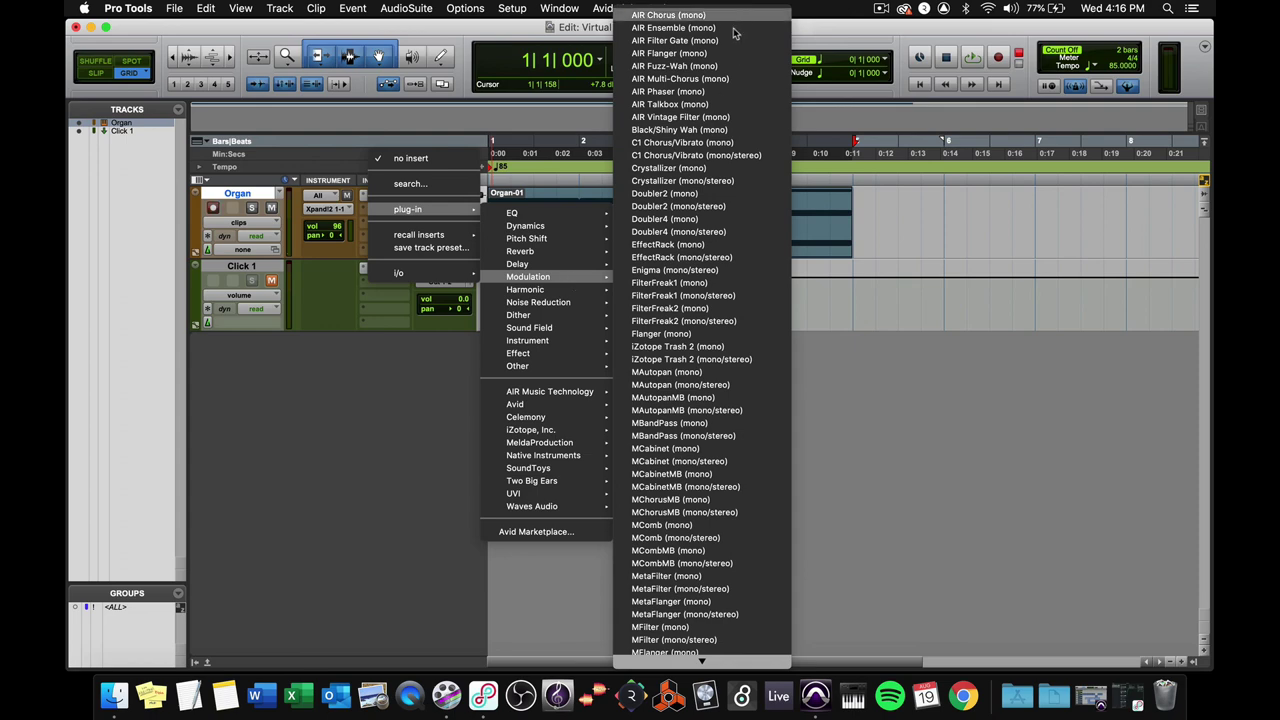
- Insert AIR Filter Gate (mono) and, during playback, set Mix to 83% and Cutoff to +33%
left_click(641, 327)
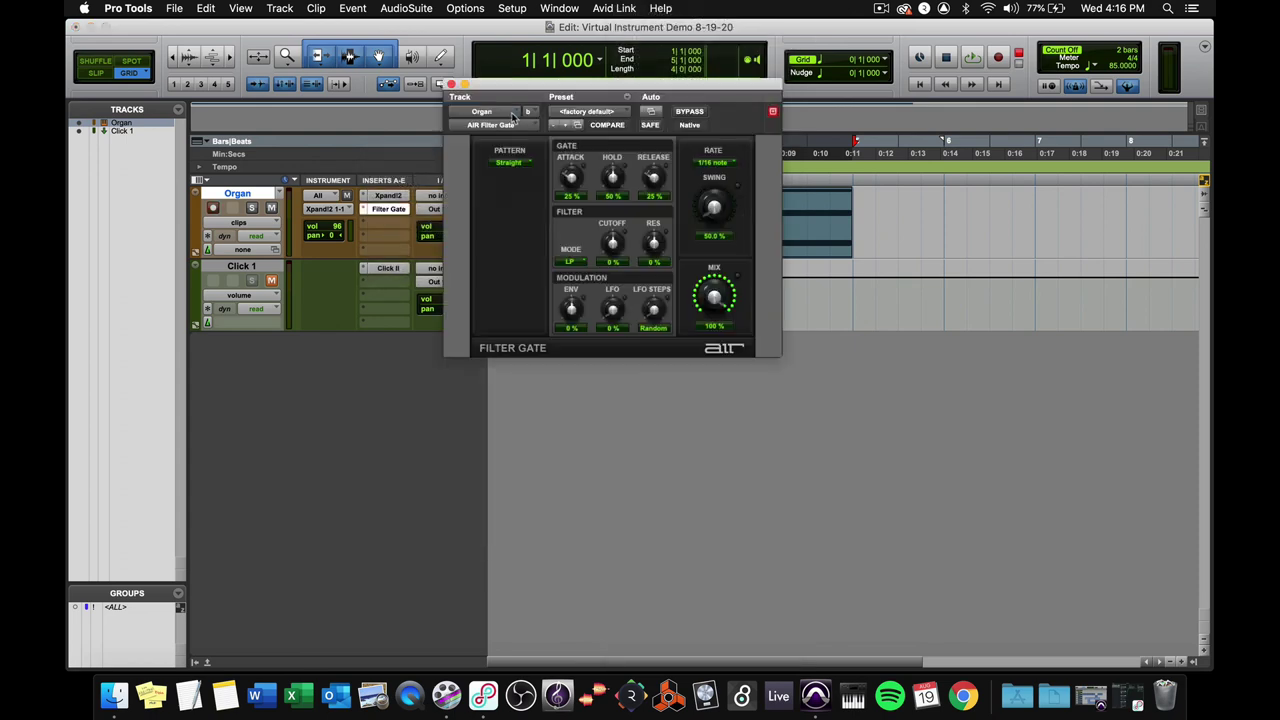
left_click_drag(528, 87, 570, 367)
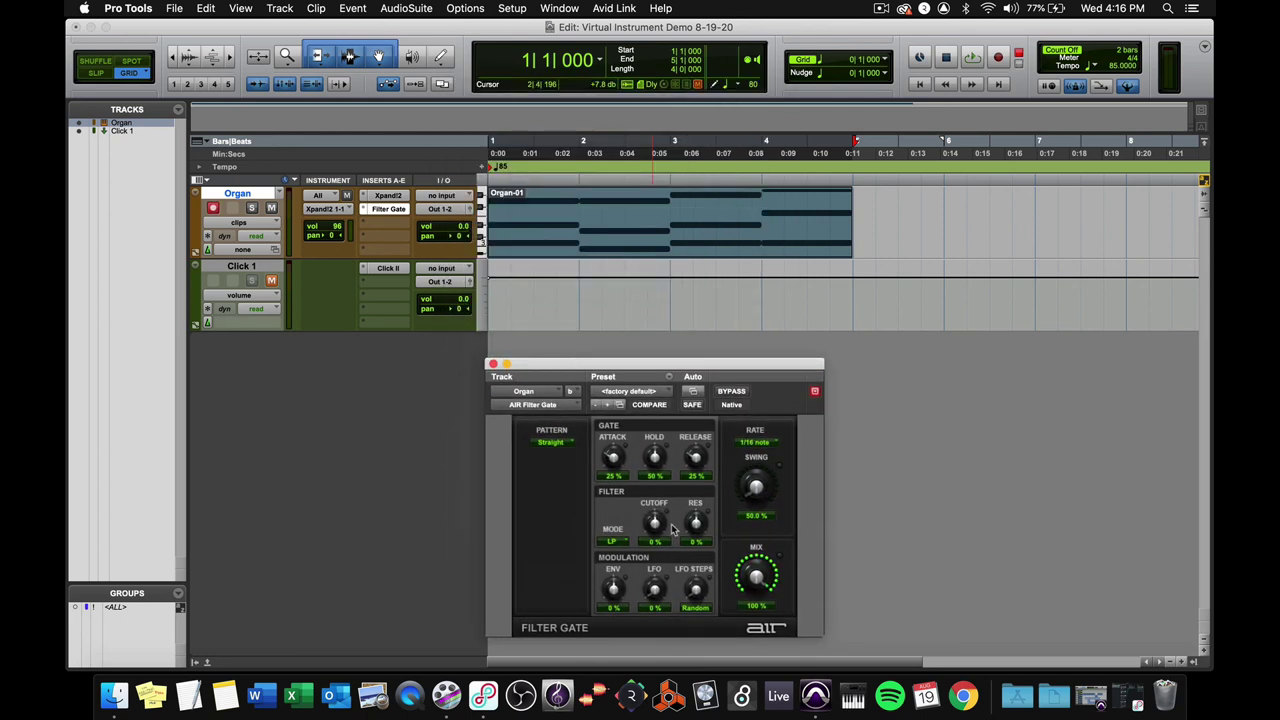
key("space")
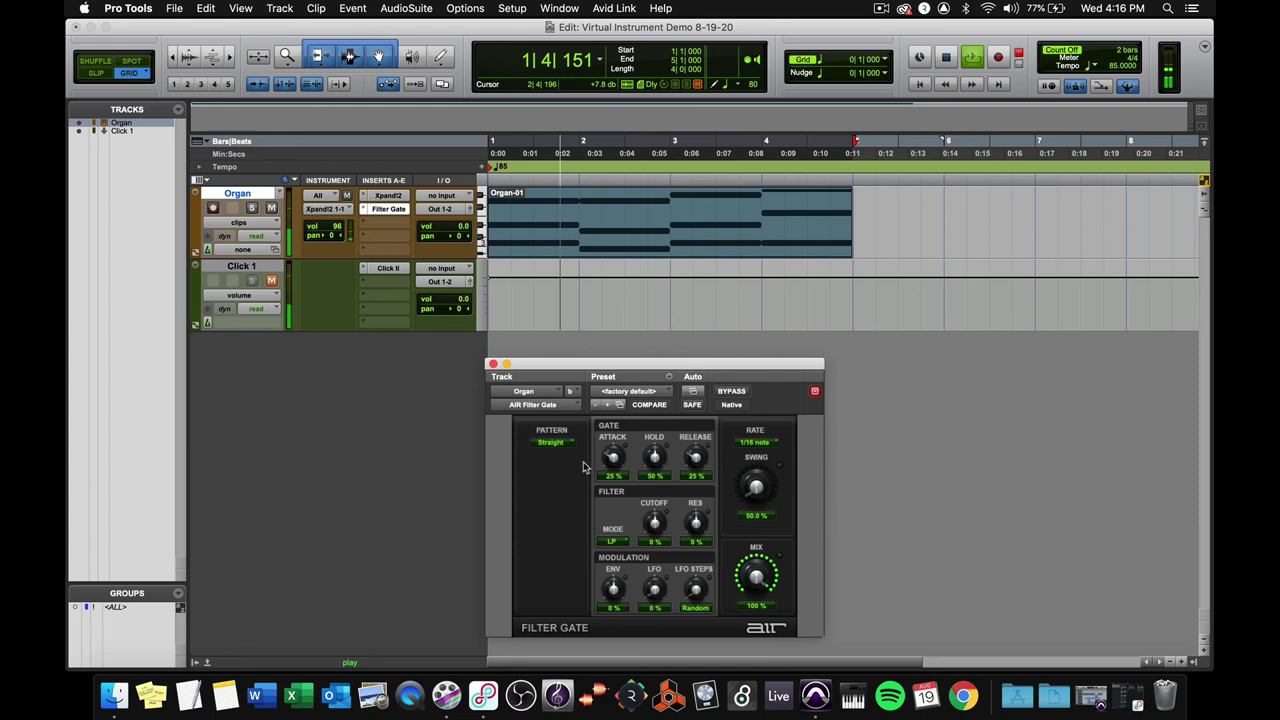
left_click_drag(756, 576, 758, 603)
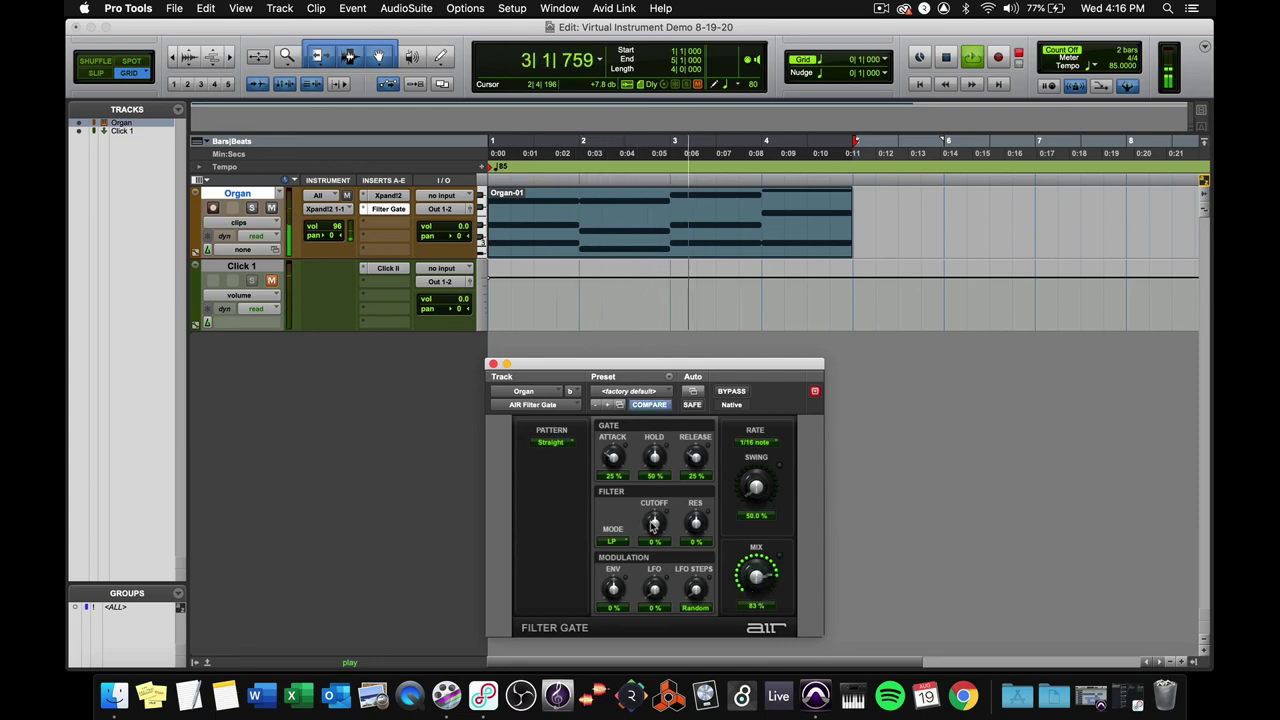
left_click_drag(654, 521, 645, 500)
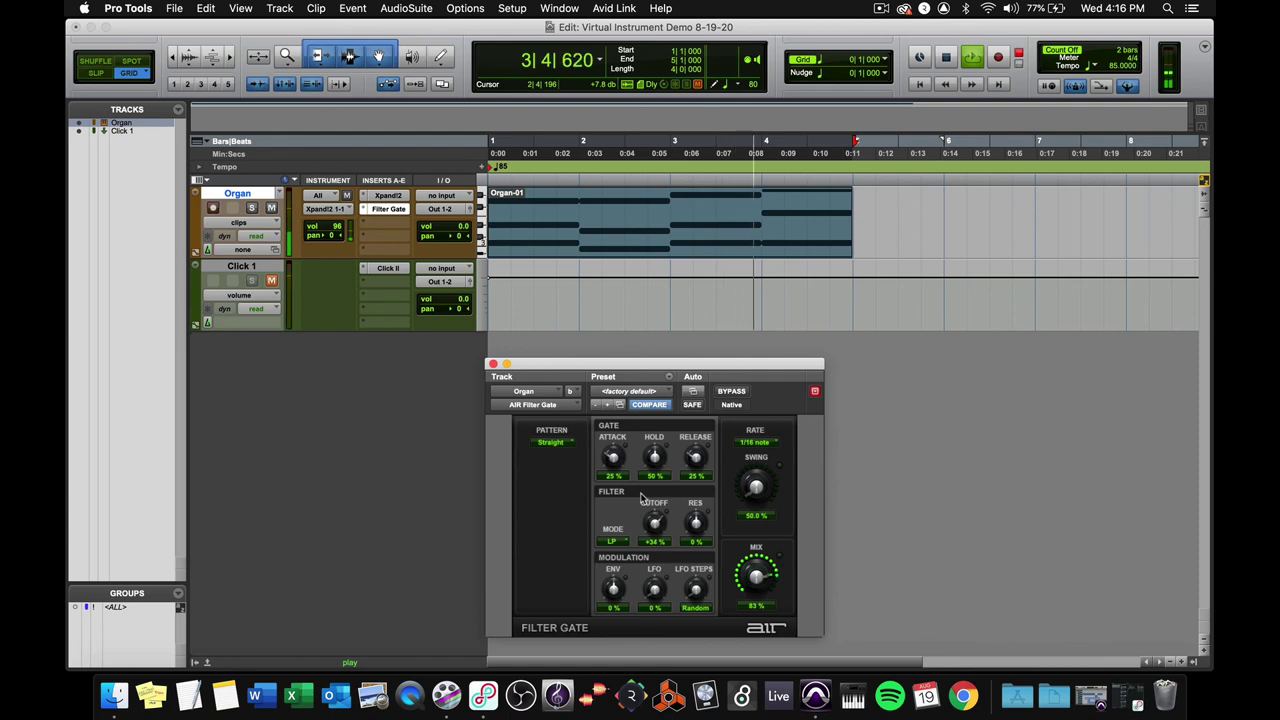
key("space")
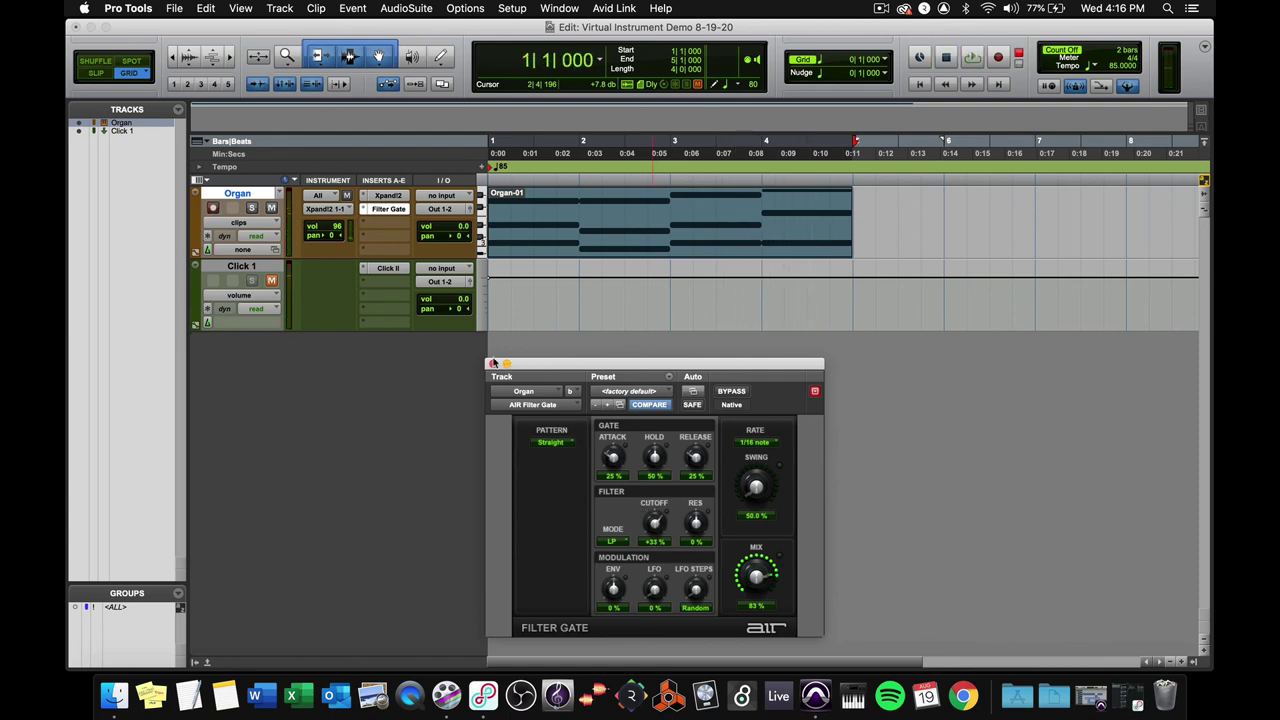
- Close the Filter Gate plug-in window to return to the Organ-01 clip in the Edit window
left_click(491, 364)
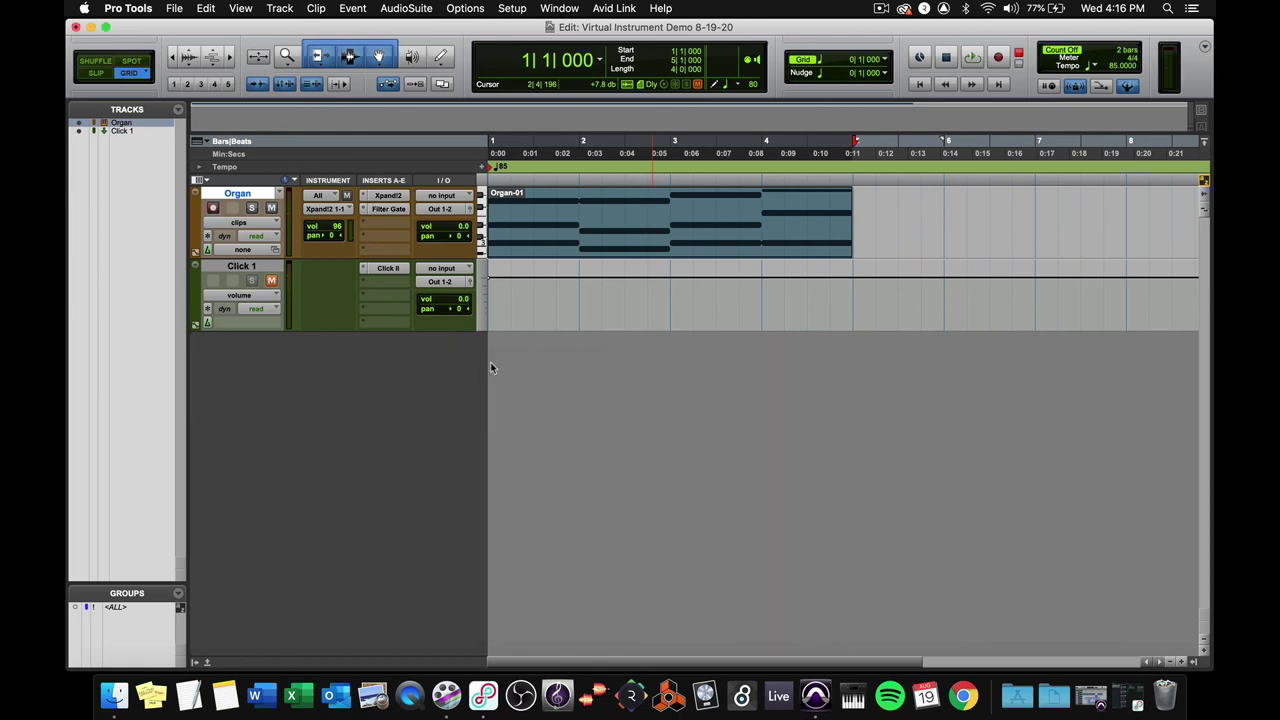